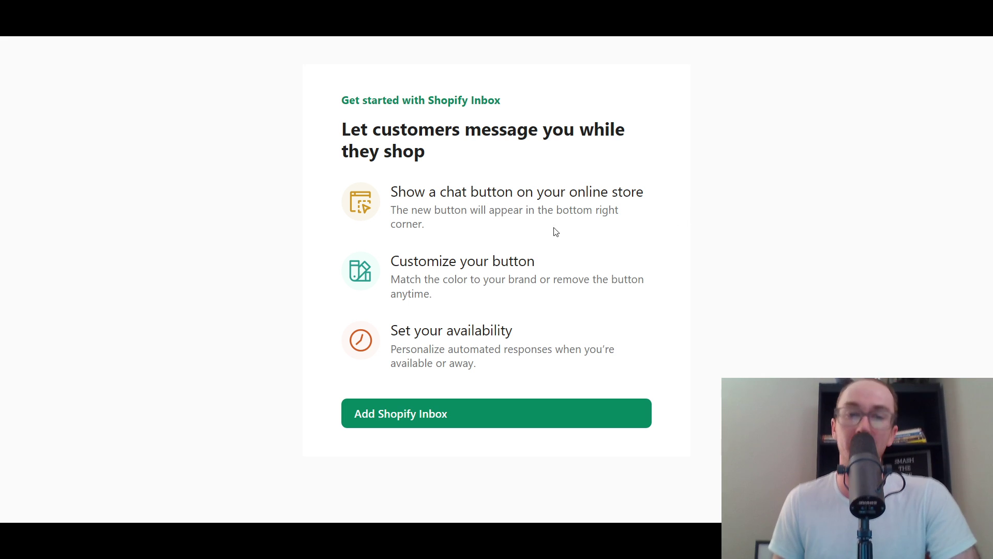
# - Go through the Shopify Inbox feature list and add Shopify Inbox to the store
pyautogui.moveTo(406, 192); pyautogui.dragTo(756, 201)
pyautogui.click(745, 205)
pyautogui.moveTo(412, 263); pyautogui.dragTo(583, 263)
pyautogui.click(583, 264)
pyautogui.moveTo(415, 332); pyautogui.dragTo(570, 332)
pyautogui.click(570, 332)
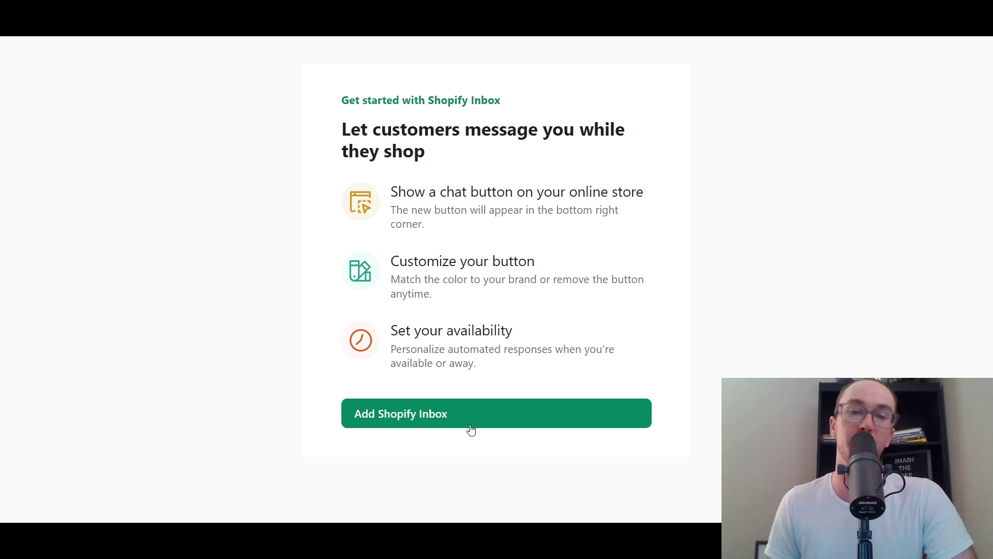
pyautogui.click(441, 419)
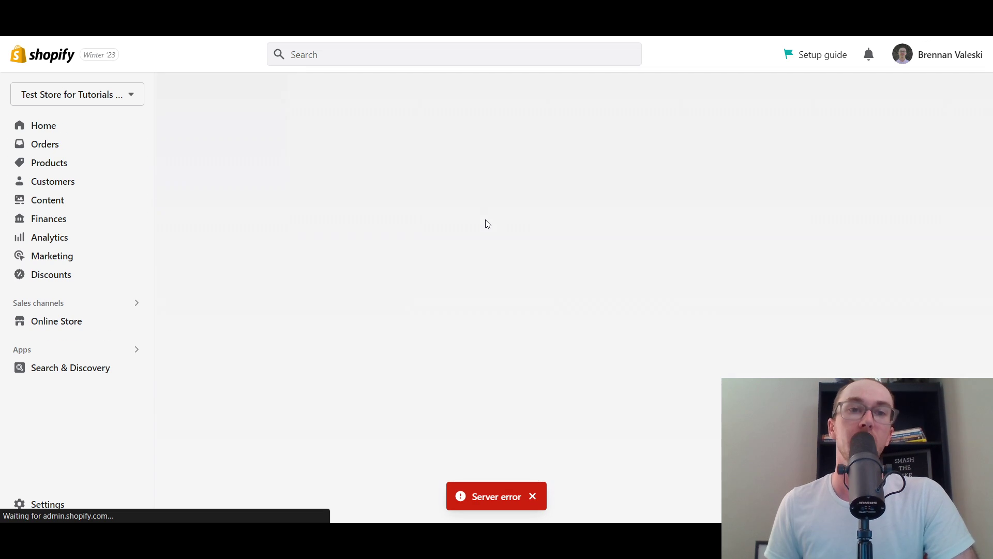
pyautogui.click(101, 209)
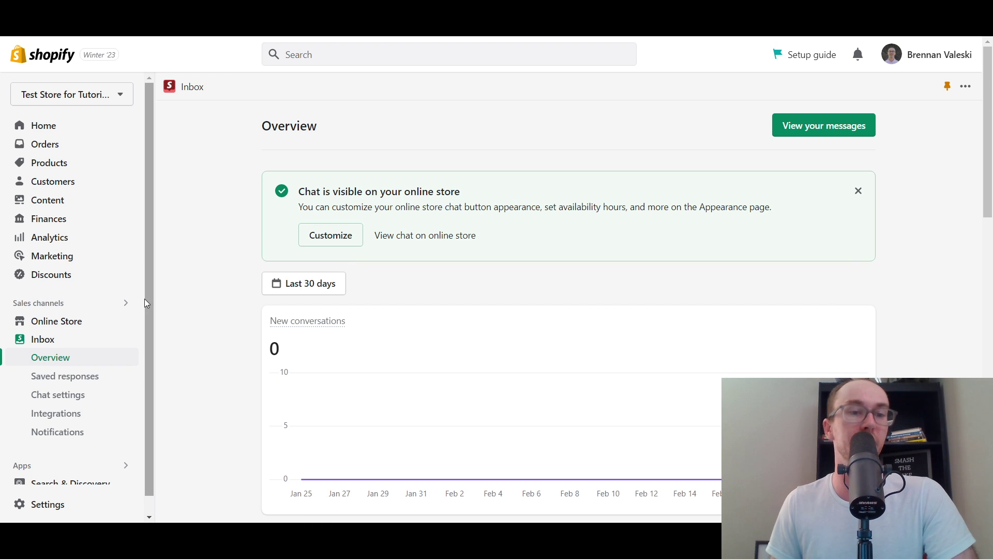
# - Look over the new Inbox overview page and read its notice about chat on the online store
pyautogui.scroll(-1, 147, 303)
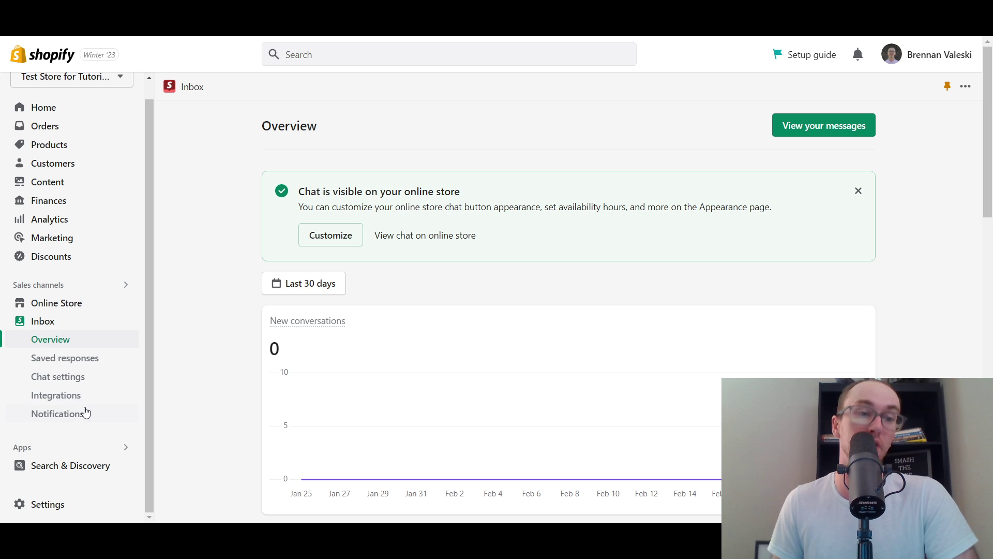
pyautogui.scroll(-1, 991, 196)
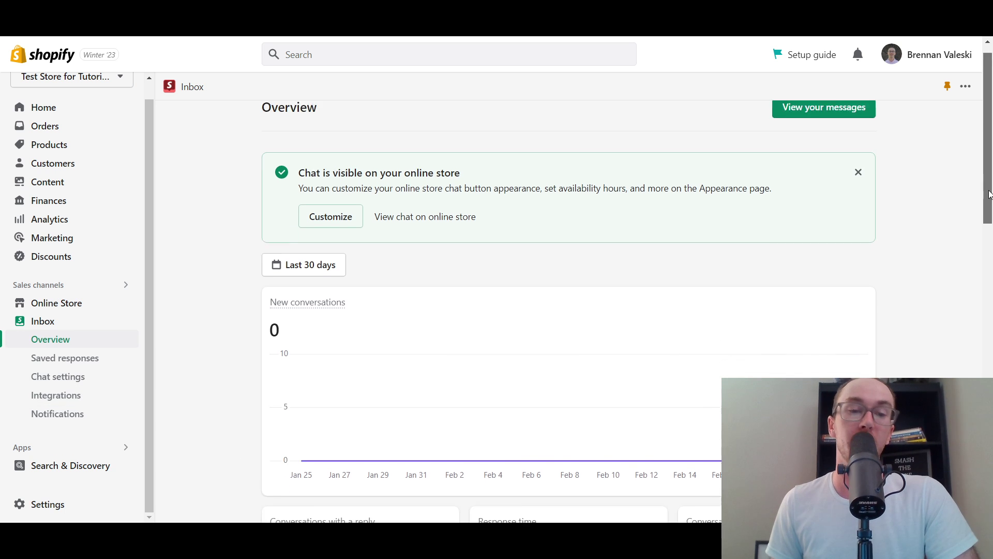
pyautogui.scroll(1, 990, 195)
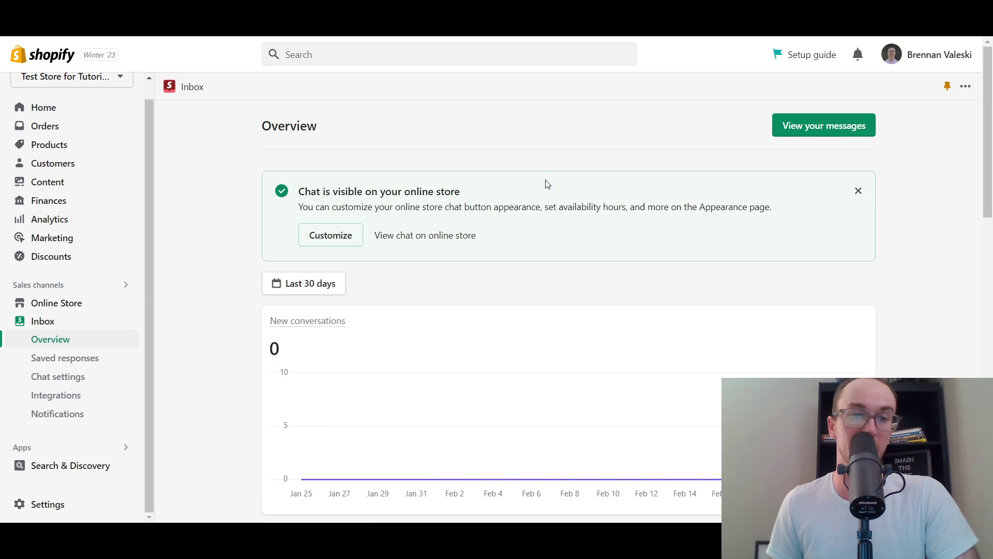
pyautogui.moveTo(354, 191); pyautogui.dragTo(434, 191)
pyautogui.click(461, 191)
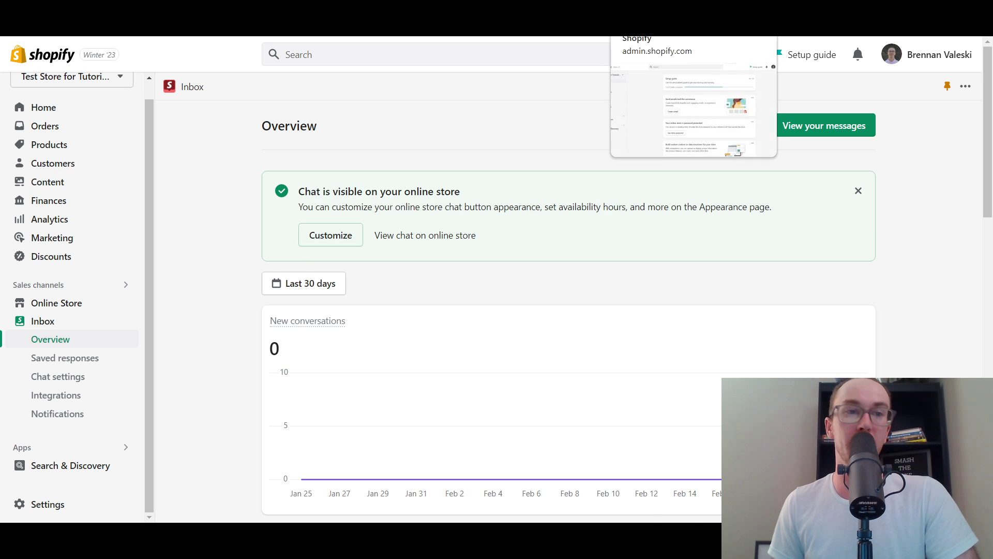
# - Check the online store's home page for the chat window and read its greeting message
pyautogui.click(641, 23)
pyautogui.click(641, 24)
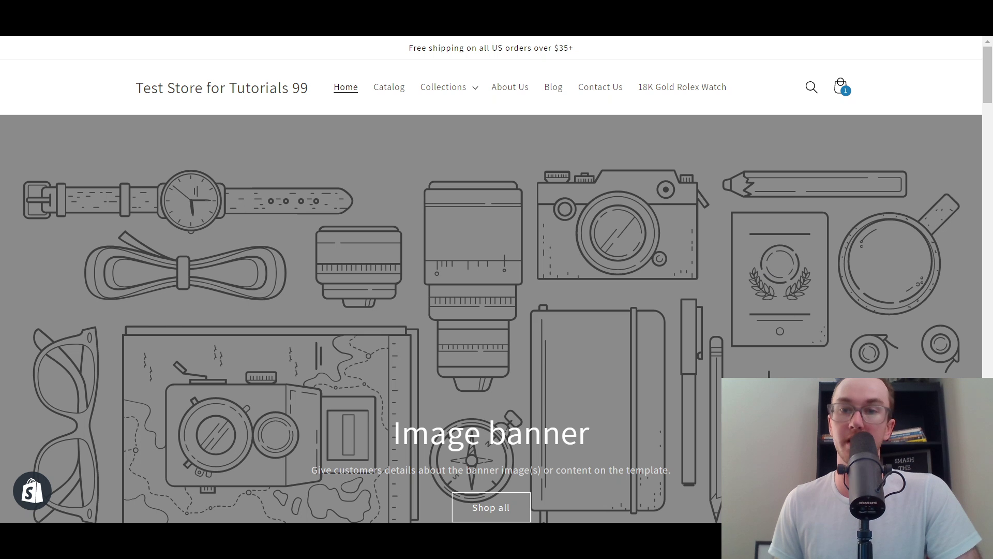
pyautogui.click(991, 195)
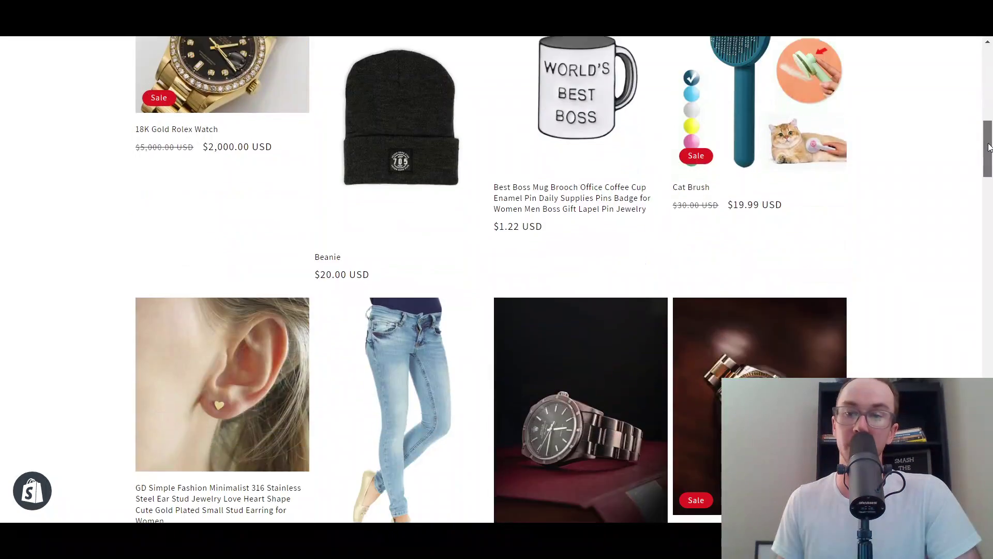
pyautogui.moveTo(989, 147); pyautogui.dragTo(989, 74)
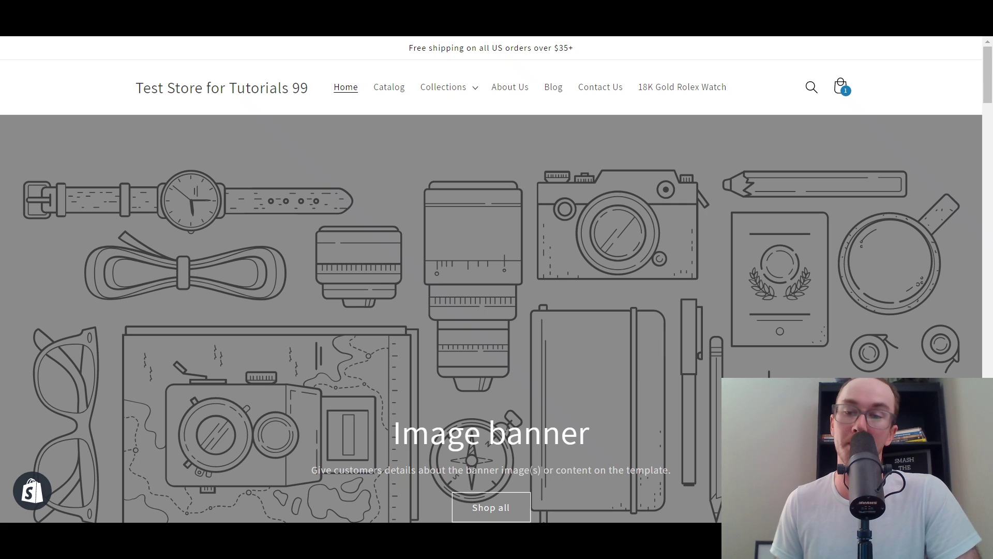
pyautogui.scroll(-15, 496, 279)
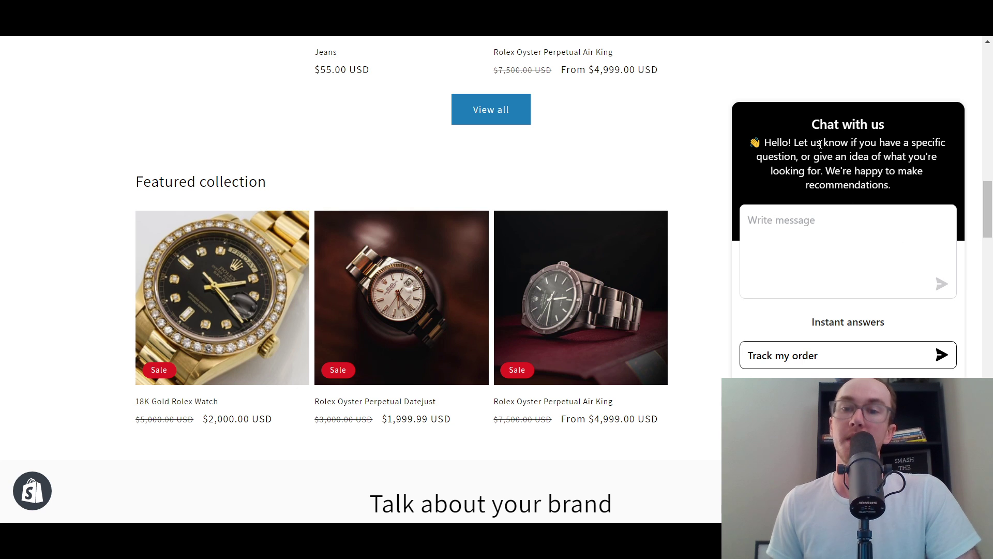
pyautogui.scroll(15, 820, 144)
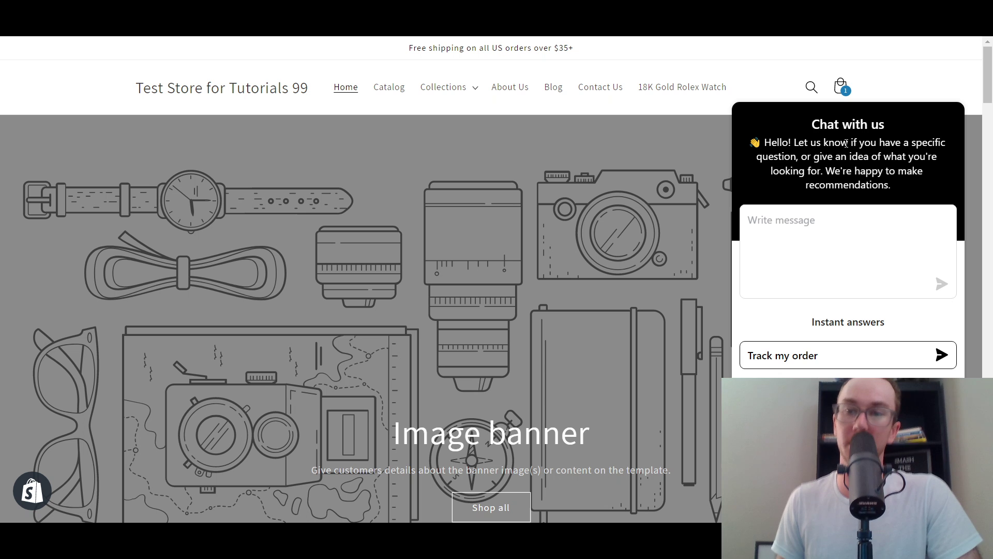
pyautogui.moveTo(808, 156); pyautogui.dragTo(898, 170)
pyautogui.click(859, 169)
pyautogui.click(871, 168)
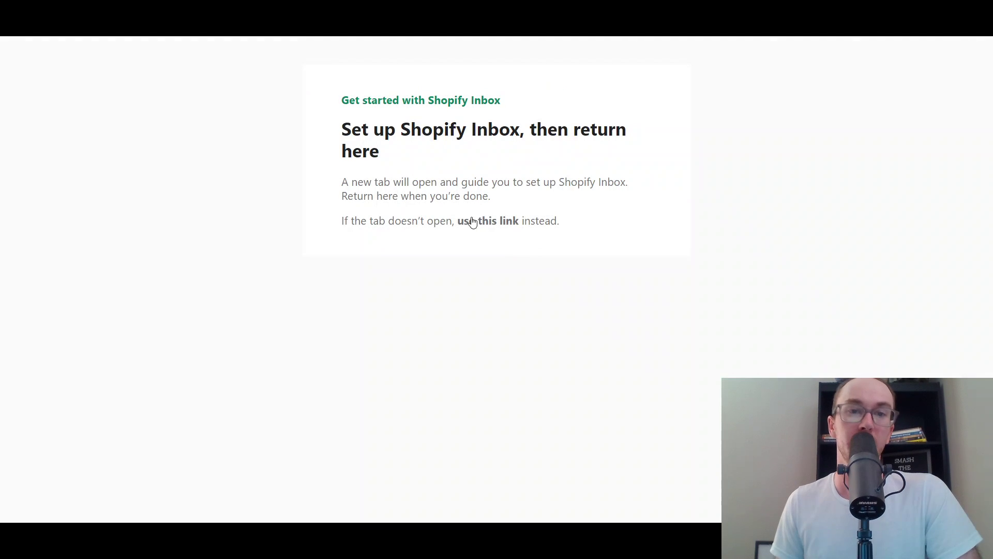
# - Open Shopify Inbox from the setup page's alternative link and dismiss the browser's notification permission request
pyautogui.click(476, 221)
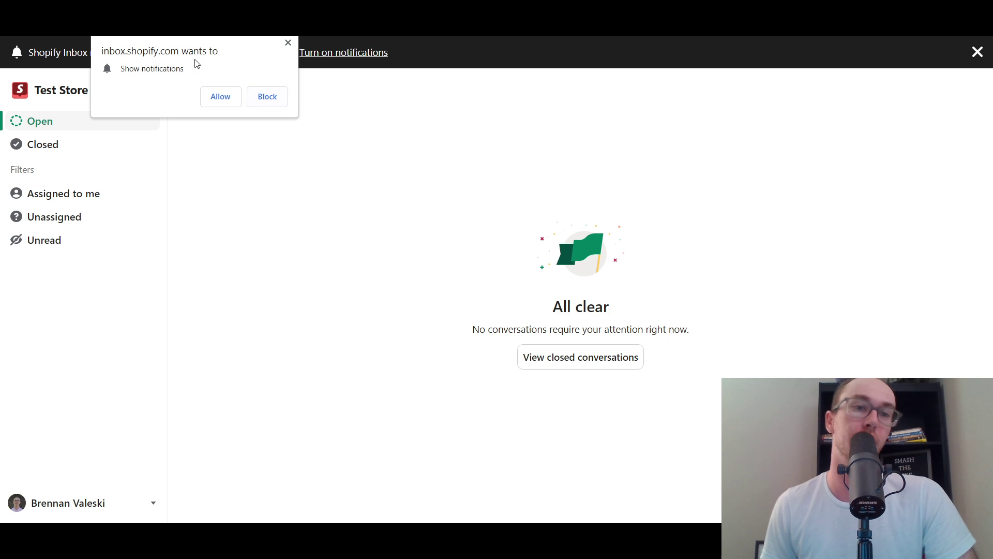
pyautogui.click(288, 43)
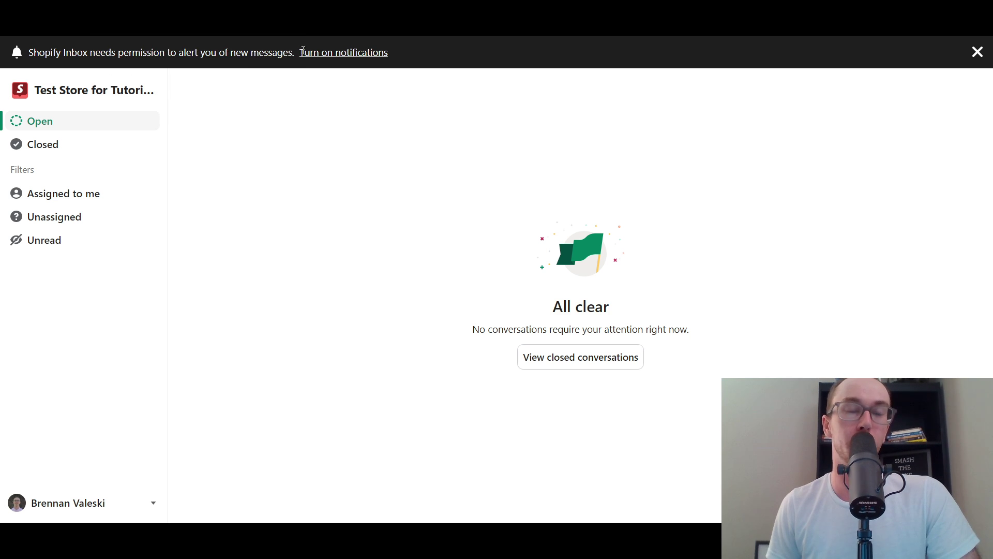
pyautogui.moveTo(94, 49); pyautogui.dragTo(206, 49)
pyautogui.click(290, 64)
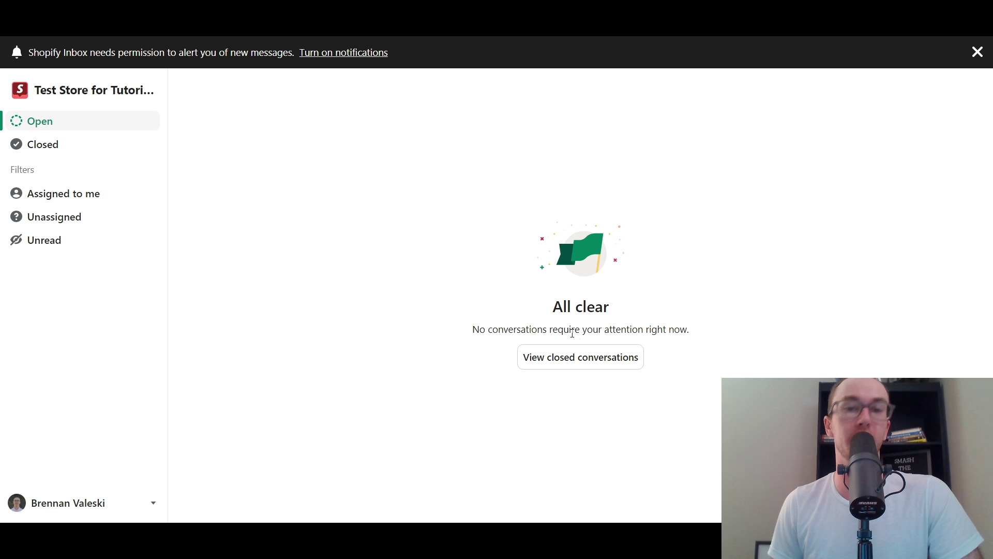
# - Look through the Closed, Assigned to me, Unassigned and Unread conversation lists
pyautogui.click(77, 148)
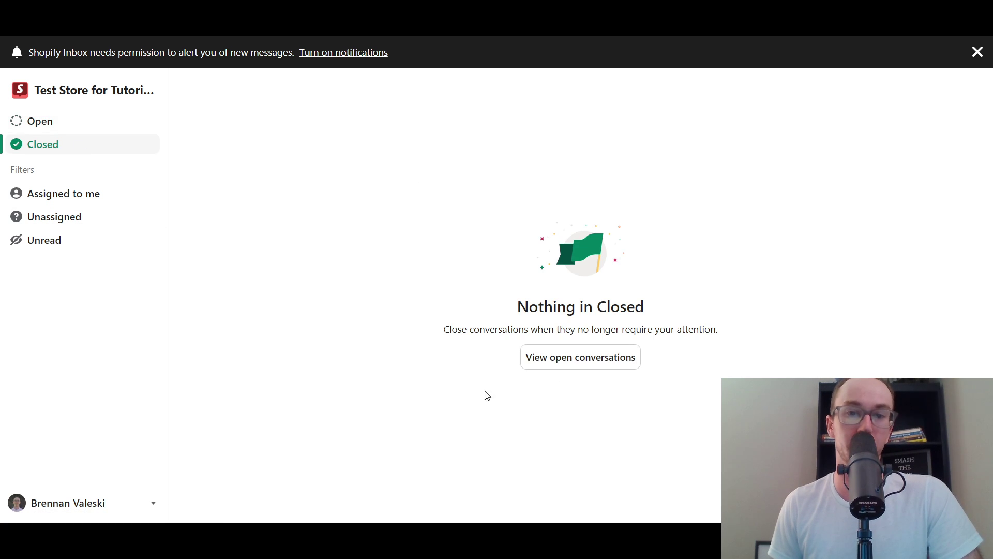
pyautogui.click(49, 196)
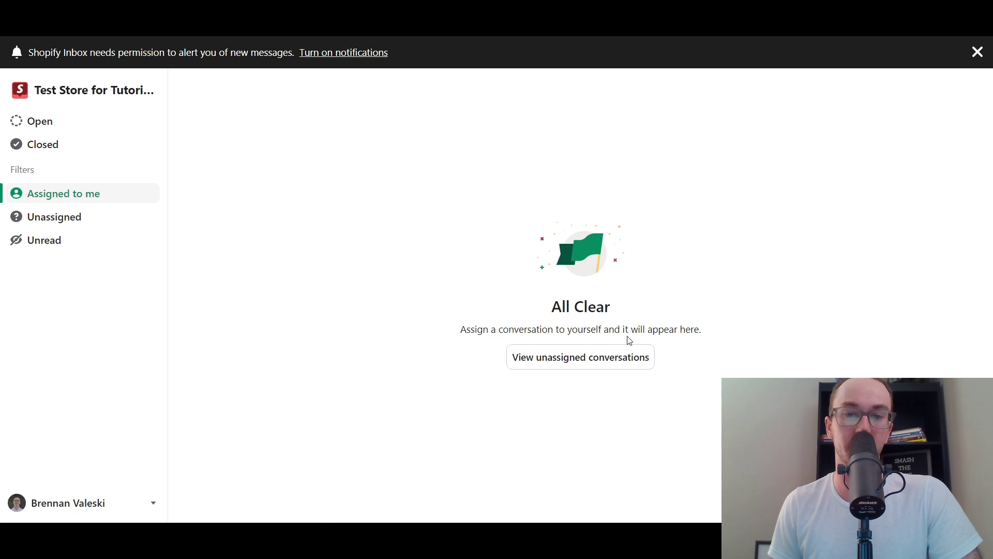
pyautogui.click(70, 218)
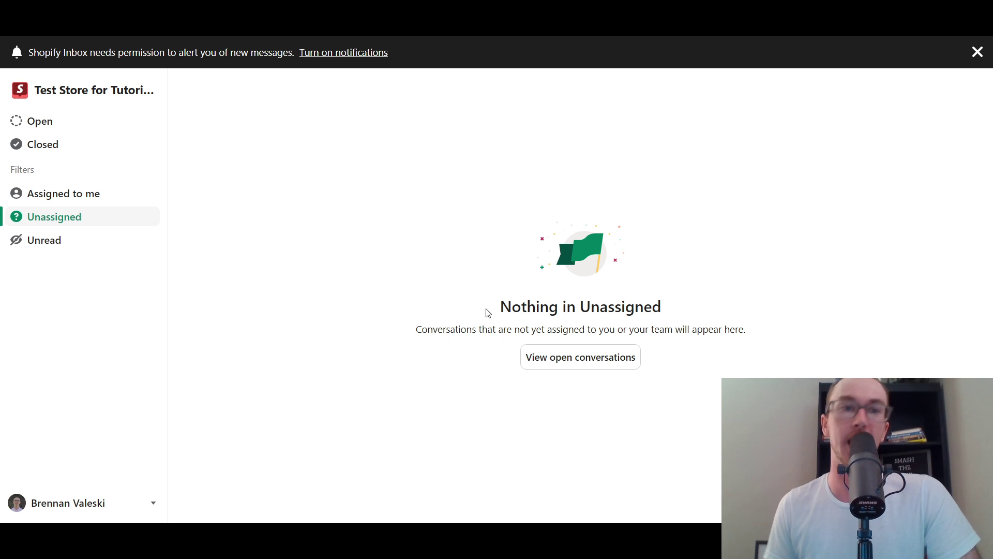
pyautogui.click(45, 239)
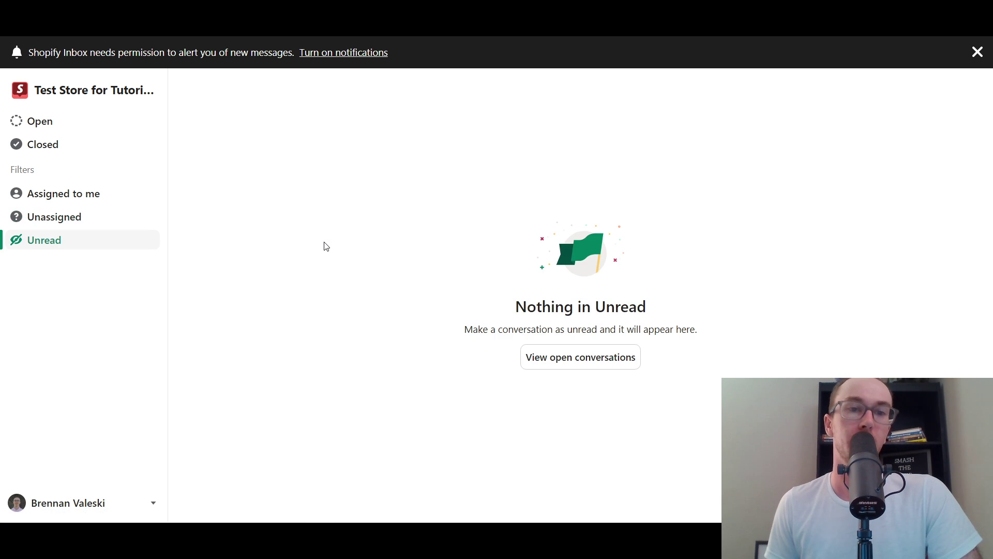
# - Review the Inbox setting for what Enter does when writing a message, close it and return to the open conversations
pyautogui.click(138, 505)
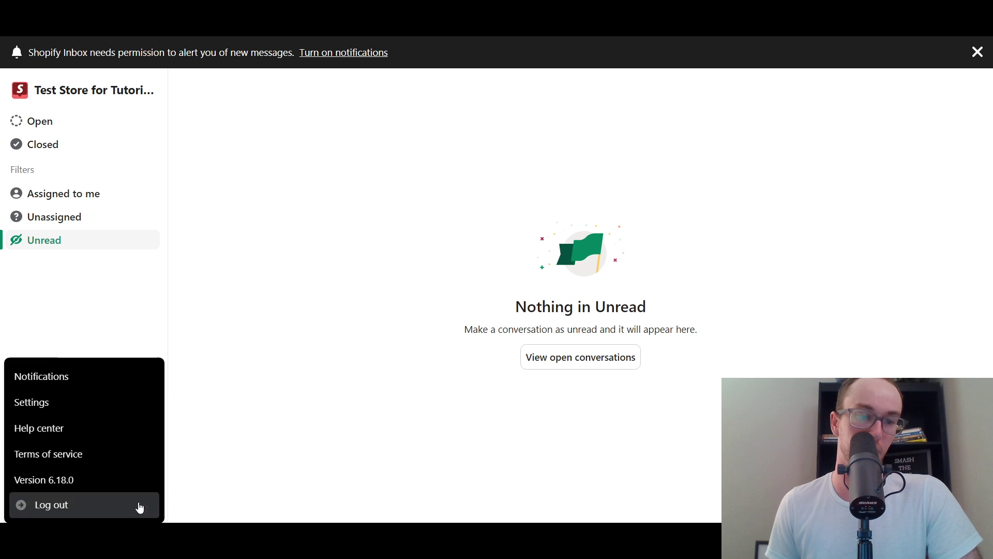
pyautogui.click(233, 330)
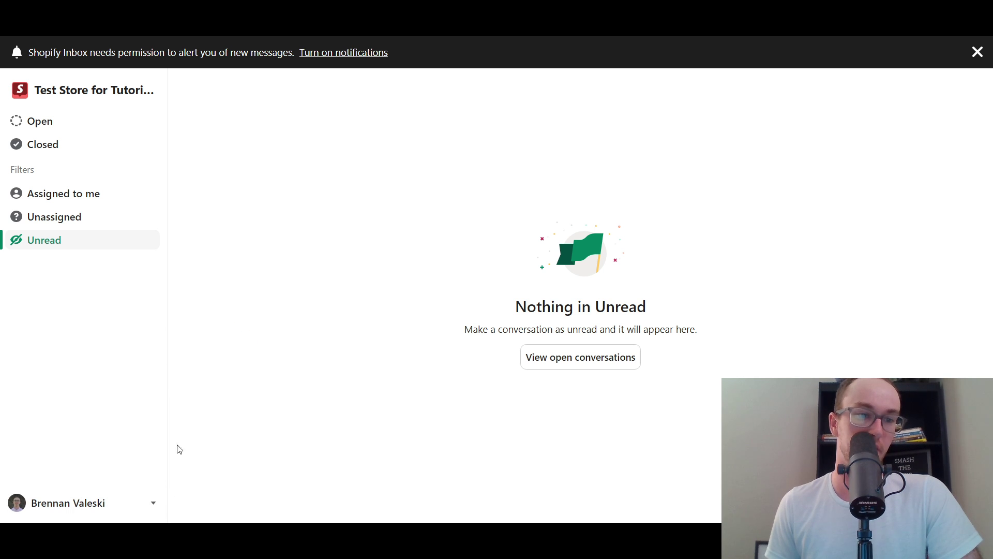
pyautogui.click(151, 497)
pyautogui.click(81, 372)
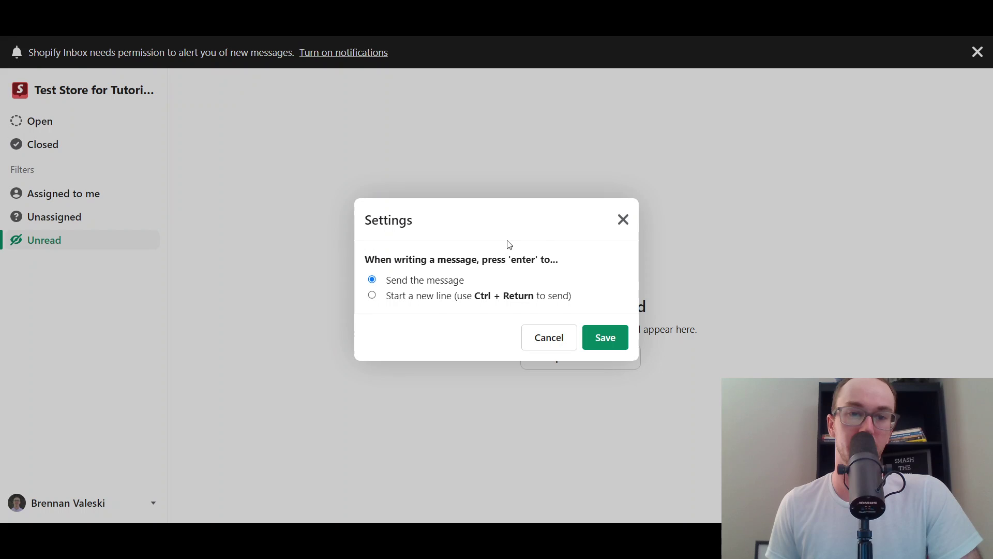
pyautogui.click(623, 221)
pyautogui.click(86, 120)
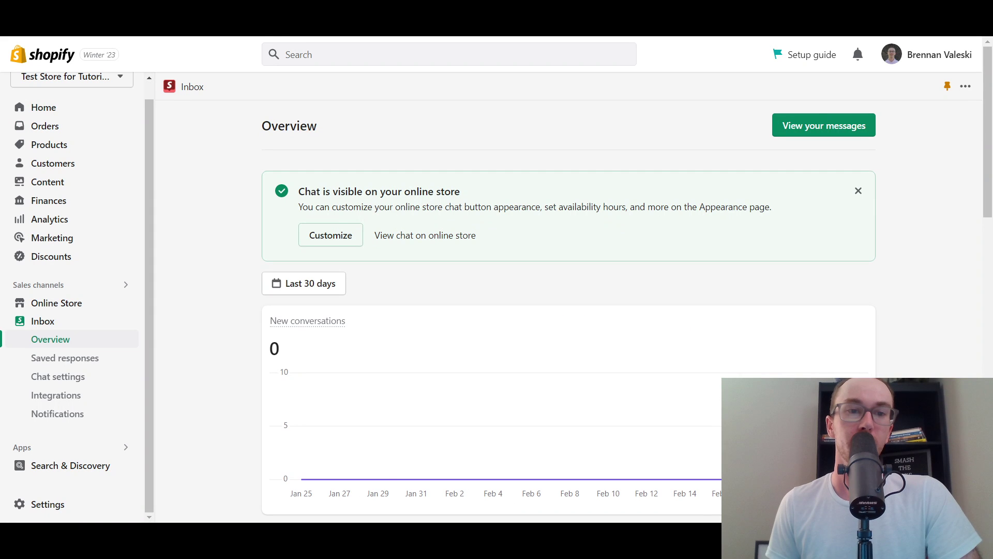
# - Examine the Inbox overview metrics for new conversations, conversations with a reply, response time and conversations with sales, including their explanations
pyautogui.scroll(-1, 237, 314)
pyautogui.scroll(1, 235, 310)
pyautogui.scroll(-1, 830, 181)
pyautogui.scroll(-4, 830, 181)
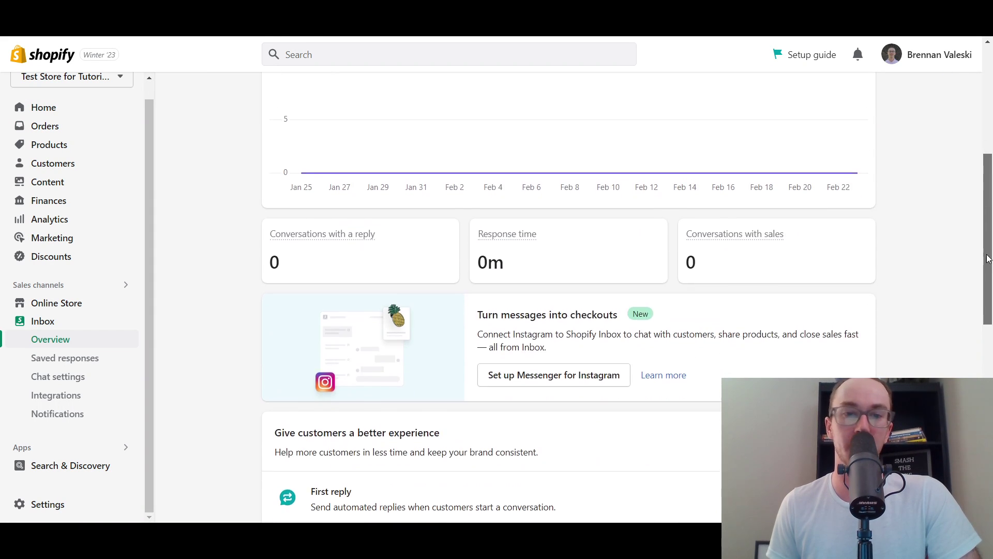
pyautogui.scroll(5, 466, 248)
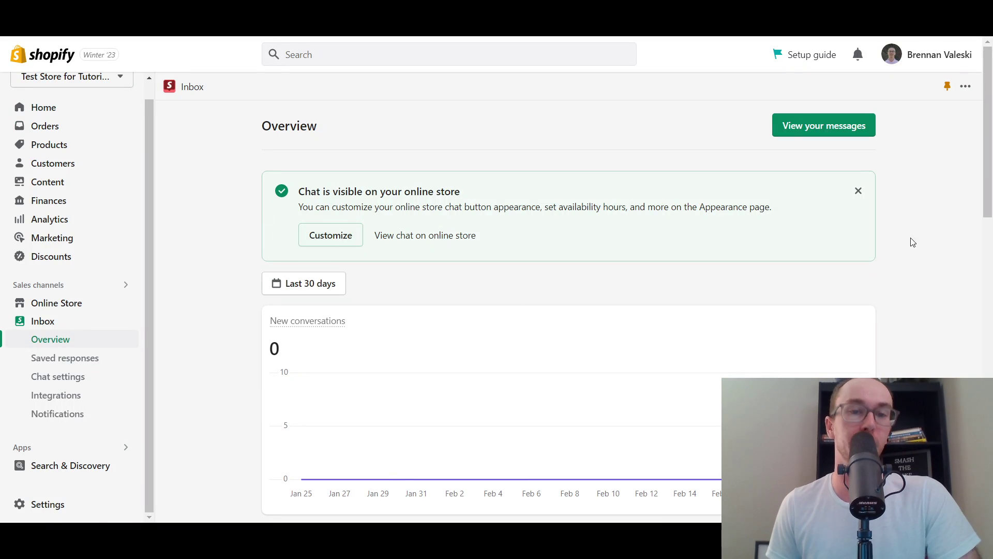
pyautogui.scroll(-1, 912, 242)
pyautogui.scroll(1, 237, 251)
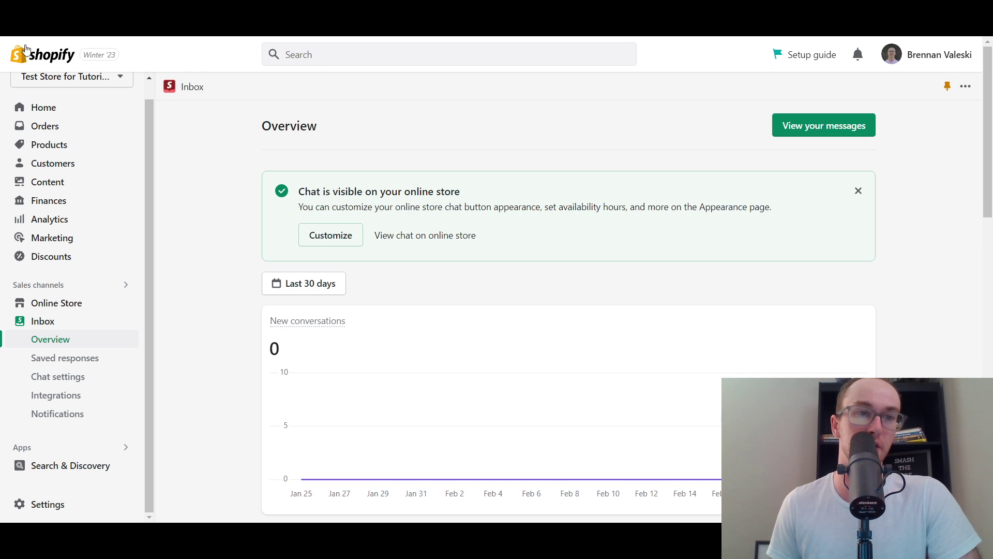
pyautogui.scroll(-3, 454, 337)
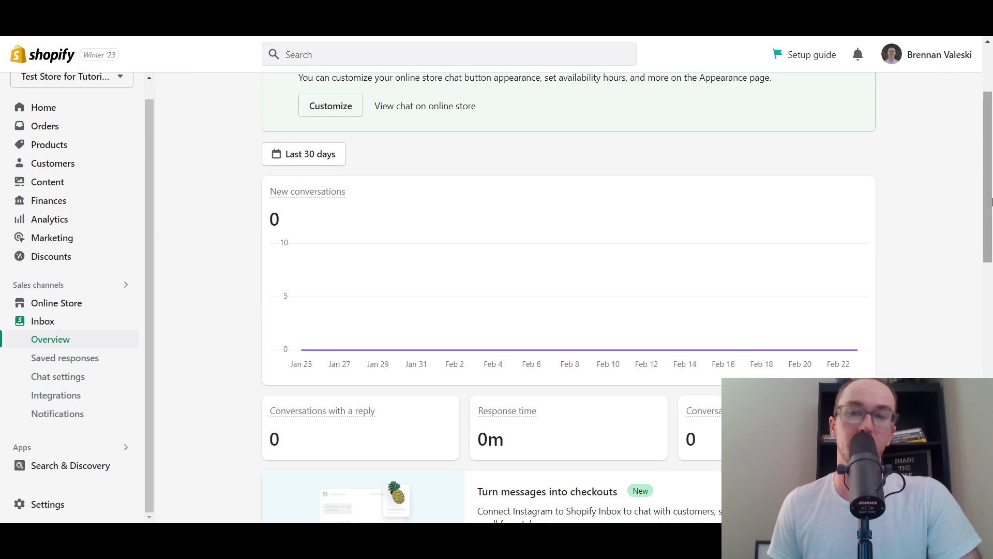
pyautogui.scroll(-1, 989, 222)
pyautogui.scroll(-1, 989, 222)
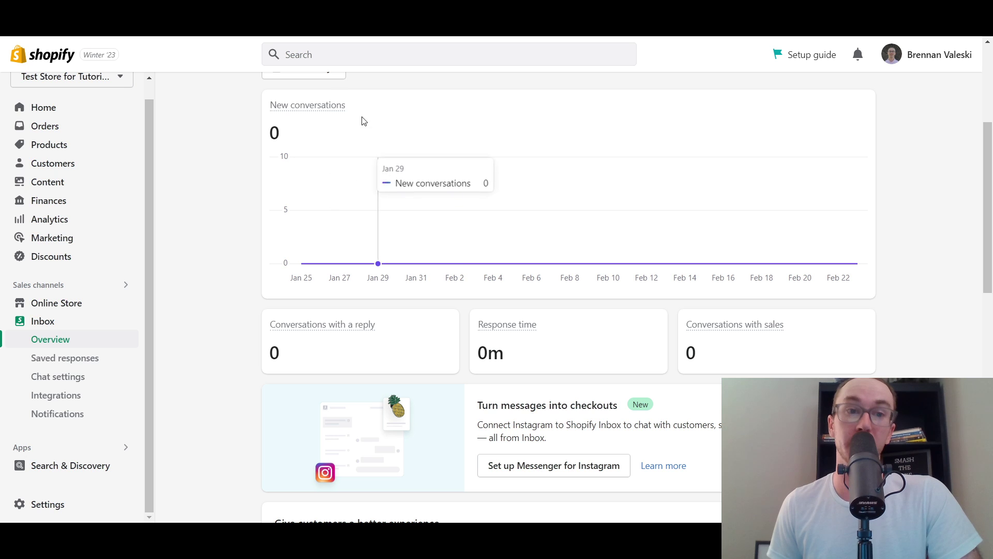
pyautogui.moveTo(282, 105)
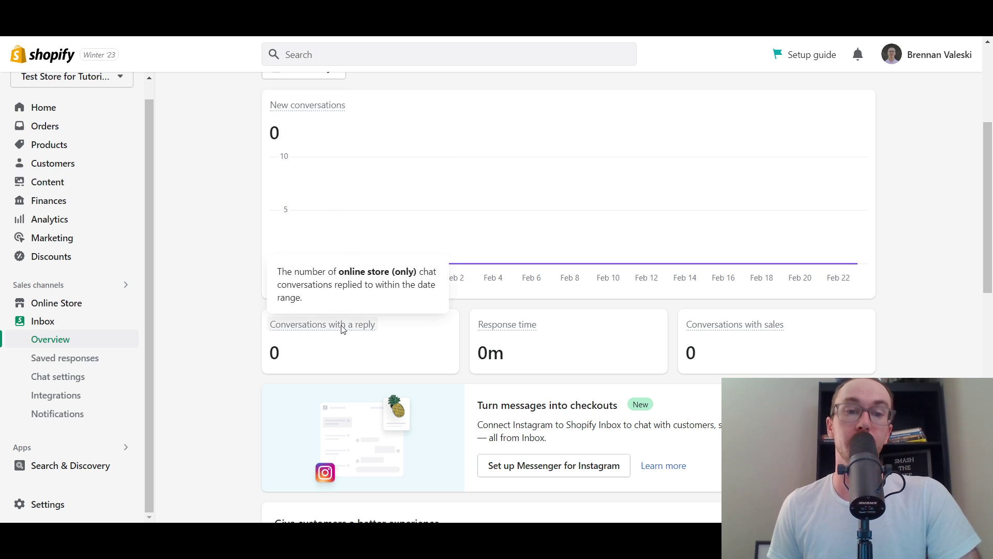
pyautogui.moveTo(500, 330)
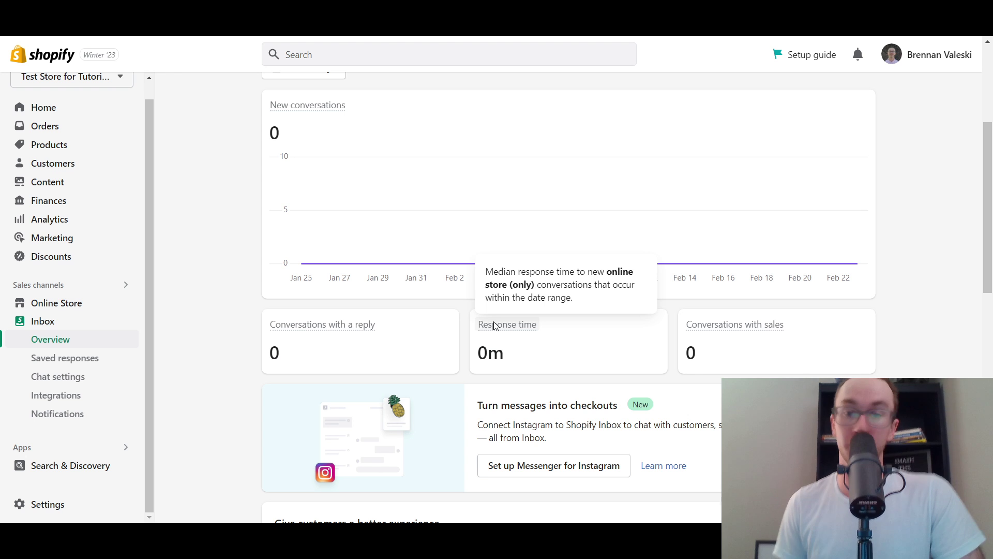
pyautogui.moveTo(723, 330)
pyautogui.moveTo(983, 231); pyautogui.dragTo(982, 243)
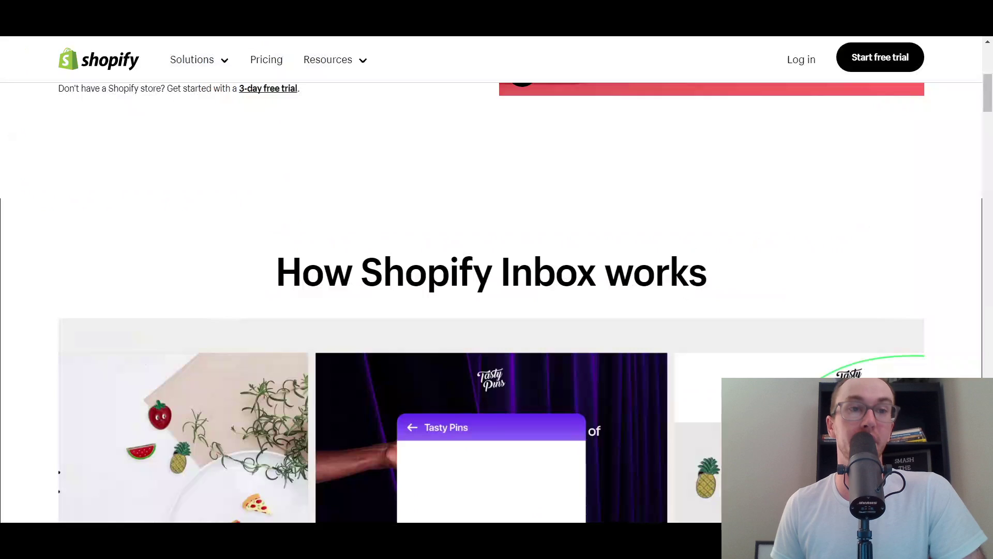
# - Read the statistic about customers making a purchasing decision on the Shopify Inbox product page
pyautogui.moveTo(983, 78); pyautogui.dragTo(967, 207)
pyautogui.scroll(-3, 966, 207)
pyautogui.moveTo(331, 223); pyautogui.dragTo(641, 339)
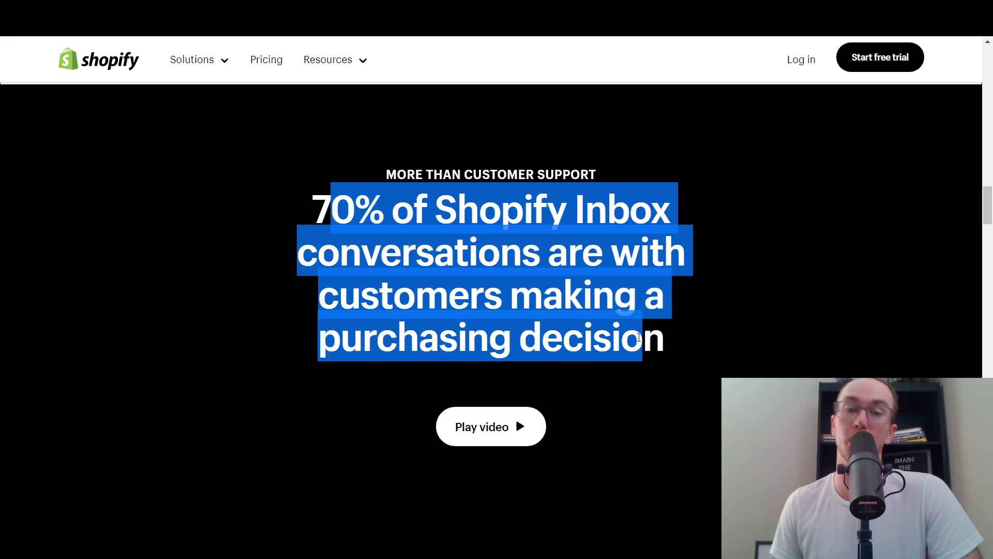
pyautogui.click(680, 345)
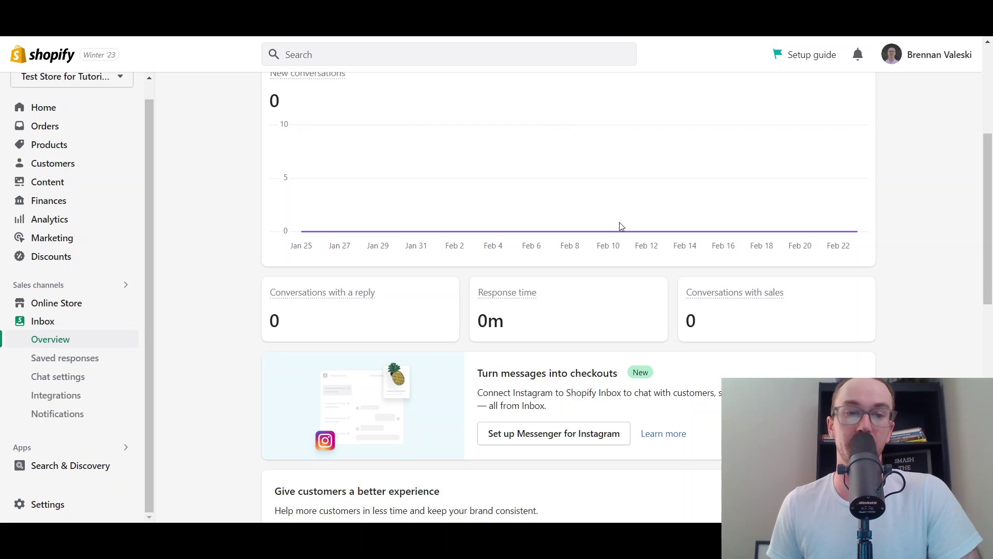
# - View the section on turning messages into checkouts through Instagram on the Inbox overview page
pyautogui.moveTo(988, 282); pyautogui.dragTo(989, 346)
pyautogui.moveTo(495, 194); pyautogui.dragTo(593, 205)
pyautogui.click(593, 205)
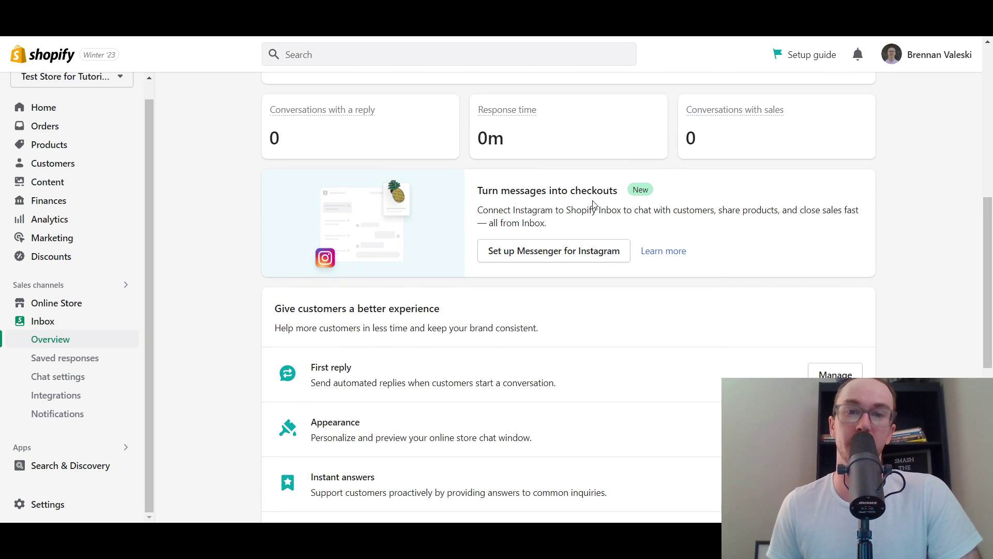
# - Read the description of connecting Instagram to Shopify Inbox in the section on turning messages into checkouts
pyautogui.moveTo(492, 191); pyautogui.dragTo(600, 210)
pyautogui.click(592, 213)
pyautogui.moveTo(475, 213); pyautogui.dragTo(596, 214)
pyautogui.moveTo(717, 210); pyautogui.dragTo(795, 247)
pyautogui.click(773, 202)
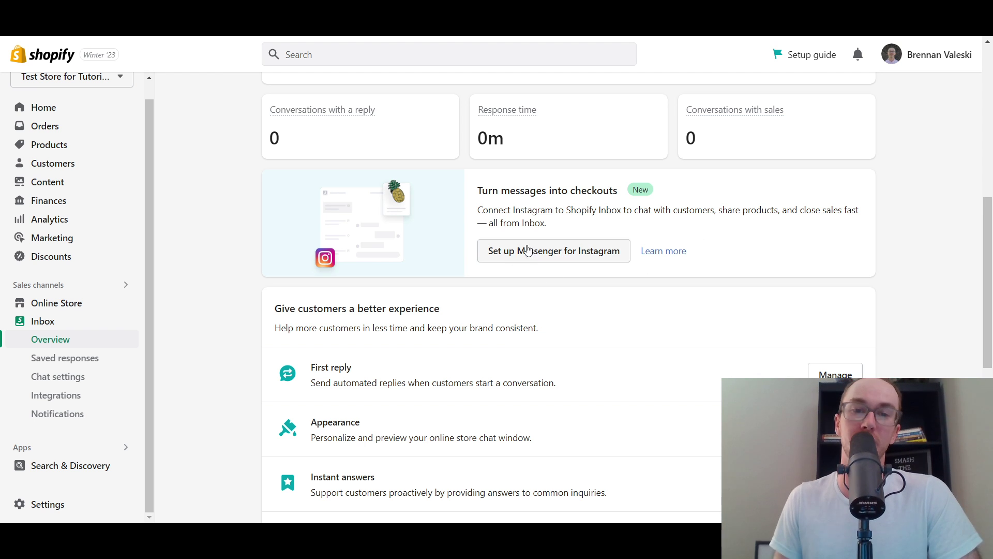
# - View the options for giving customers a better experience and the messaging integrations on the Inbox overview page
pyautogui.scroll(-2, 991, 250)
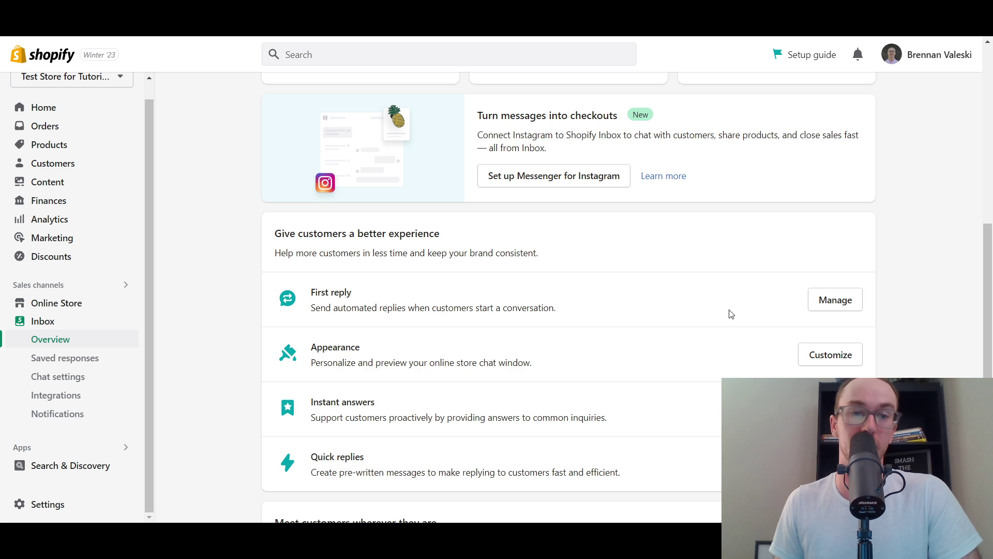
pyautogui.scroll(-1, 730, 314)
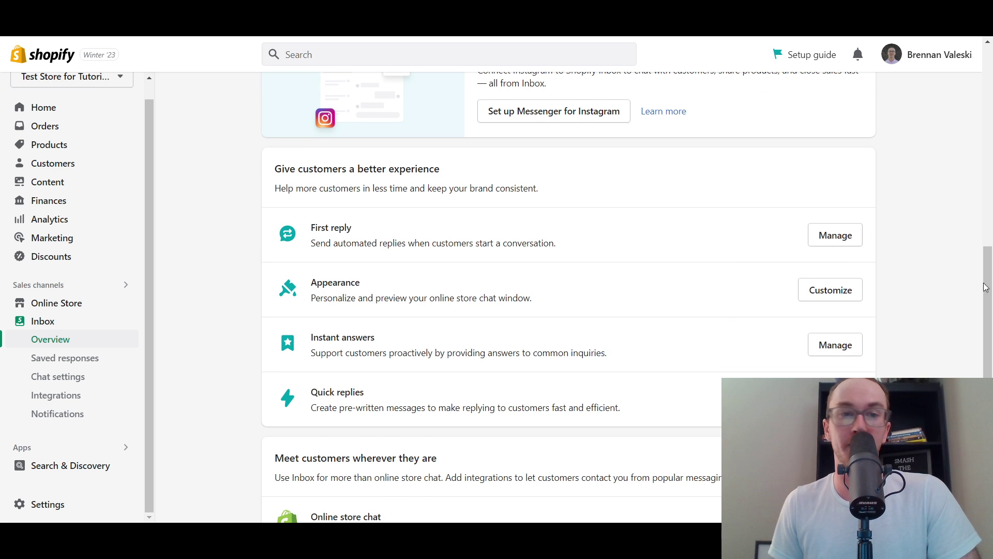
pyautogui.scroll(-3, 986, 288)
pyautogui.scroll(-2, 569, 297)
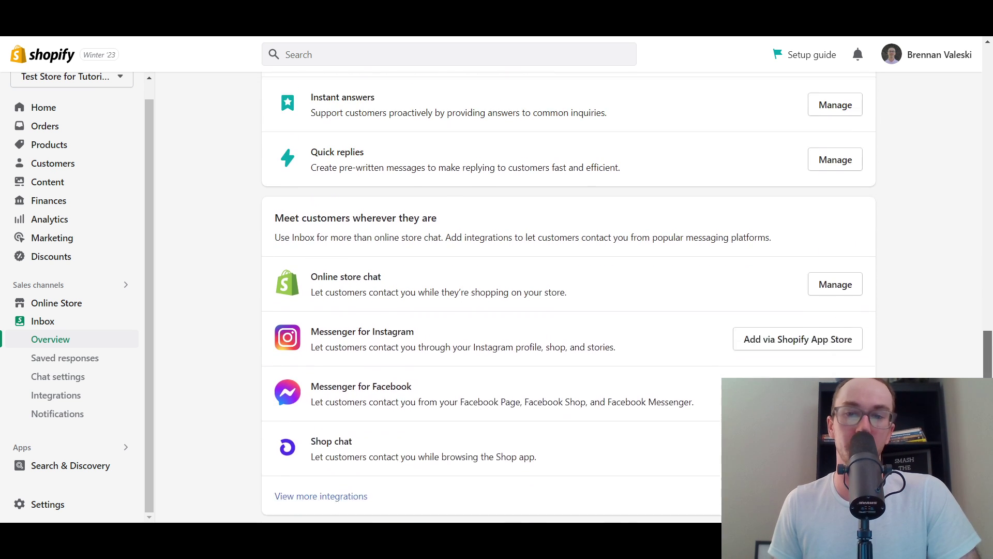
pyautogui.scroll(1, 569, 297)
pyautogui.scroll(1, 569, 297)
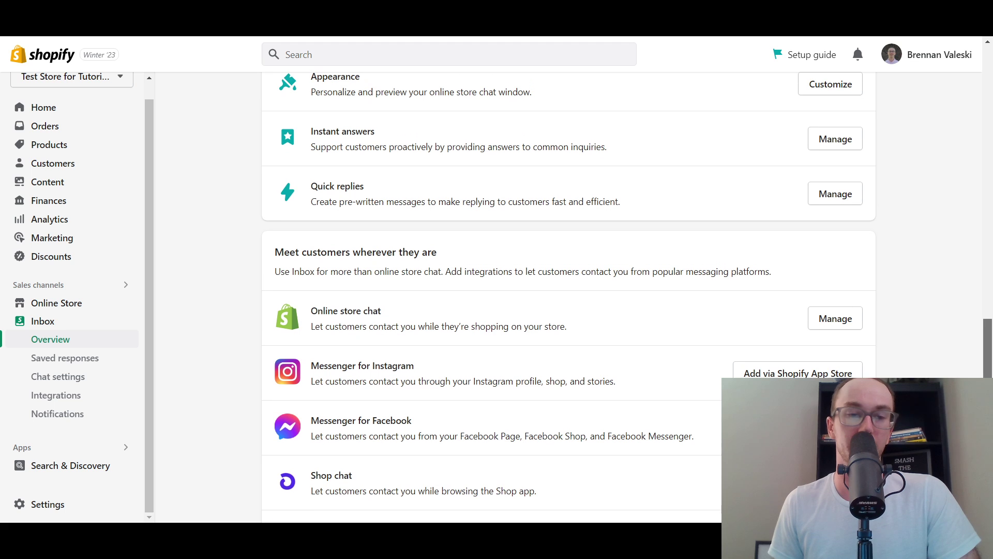
# - Read the Messenger for Instagram, Messenger for Facebook and Shop chat entries among the messaging integrations
pyautogui.moveTo(318, 369); pyautogui.dragTo(442, 372)
pyautogui.click(390, 368)
pyautogui.click(427, 405)
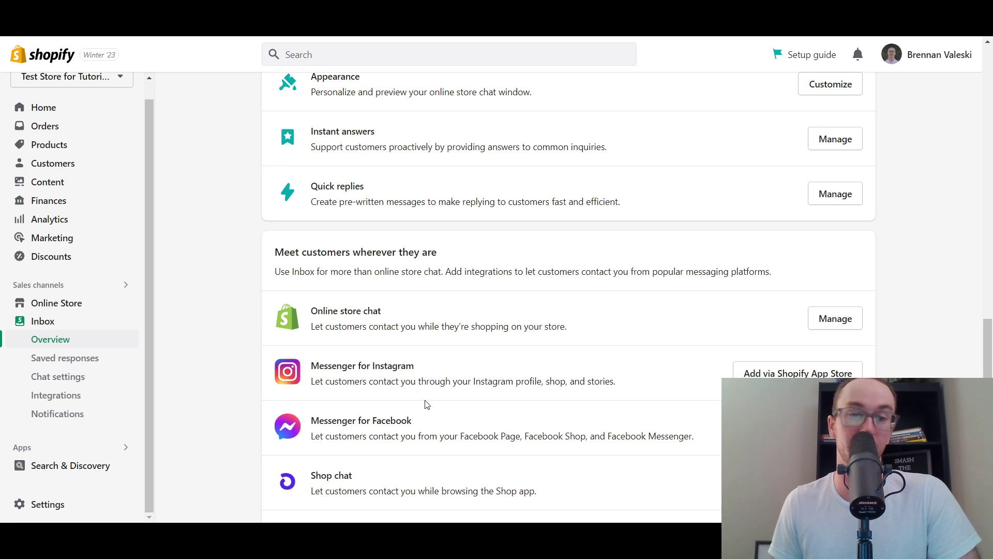
pyautogui.moveTo(346, 421); pyautogui.dragTo(426, 420)
pyautogui.moveTo(398, 368); pyautogui.dragTo(448, 375)
pyautogui.click(452, 375)
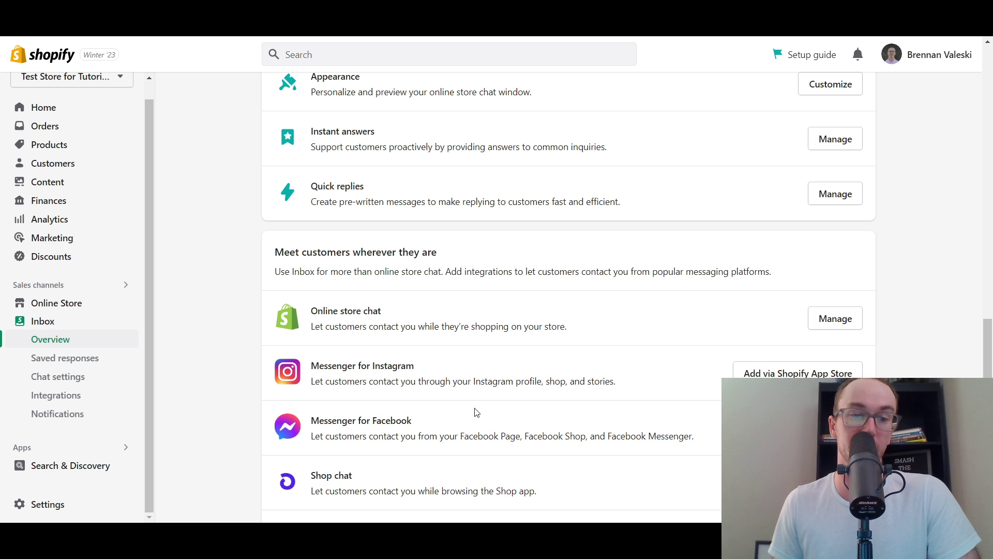
pyautogui.scroll(-2, 557, 484)
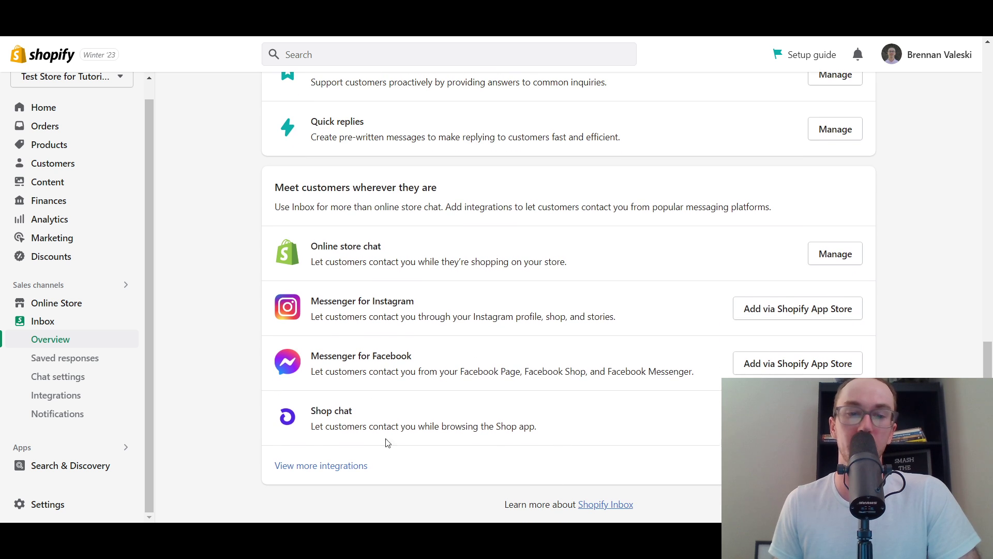
# - View more Inbox integrations and browse the apps that work with Inbox in the Shopify App Store
pyautogui.click(331, 464)
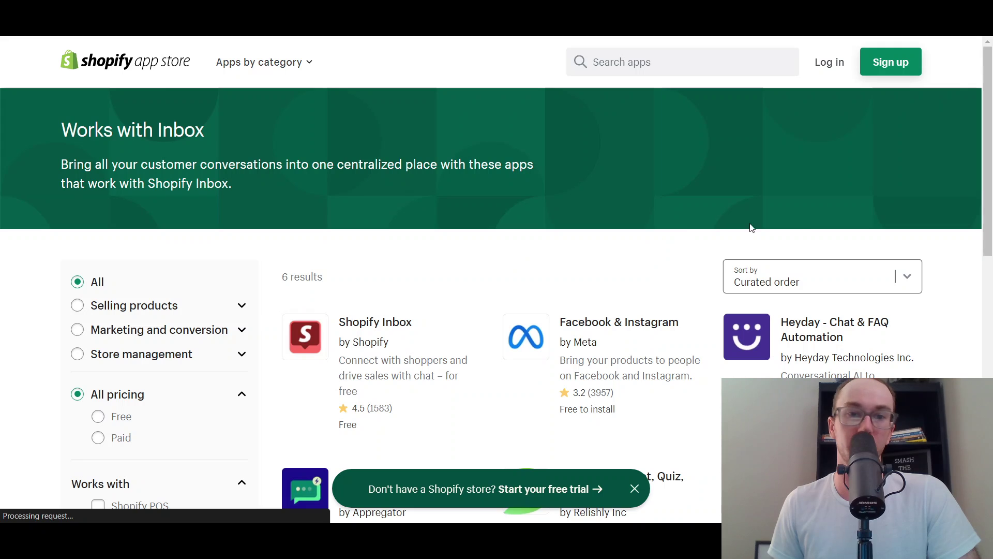
pyautogui.scroll(-7, 751, 227)
pyautogui.scroll(5, 975, 349)
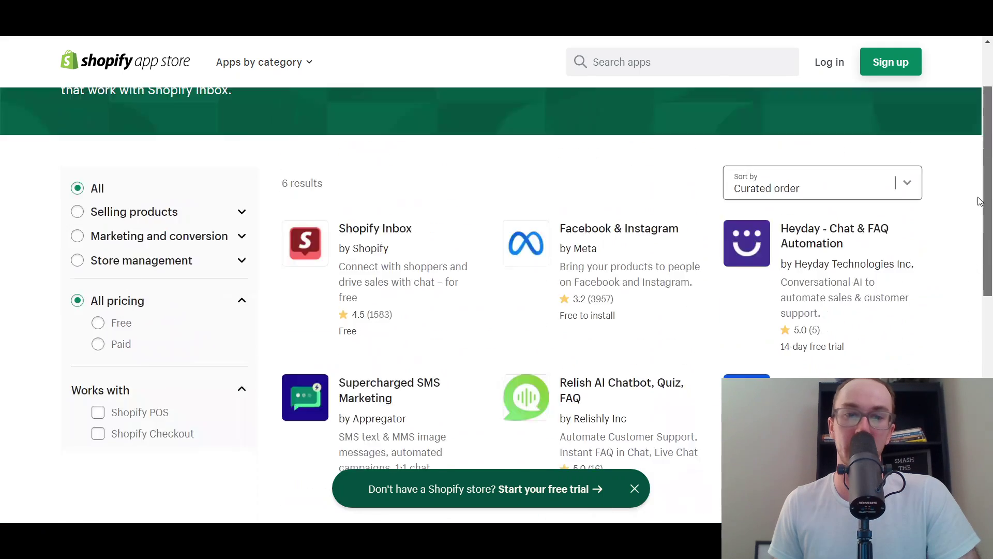
pyautogui.scroll(2, 979, 201)
pyautogui.scroll(-6, 394, 315)
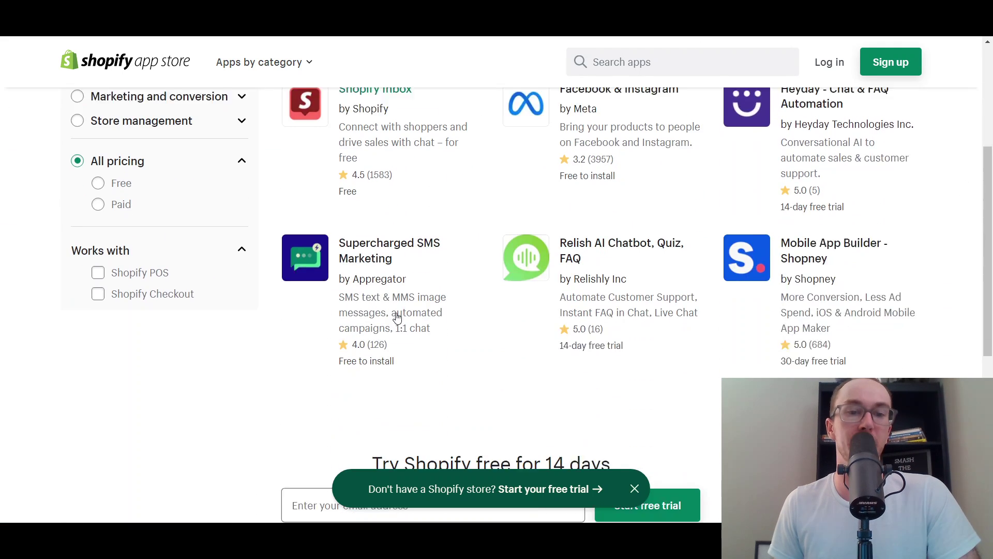
pyautogui.scroll(6, 628, 306)
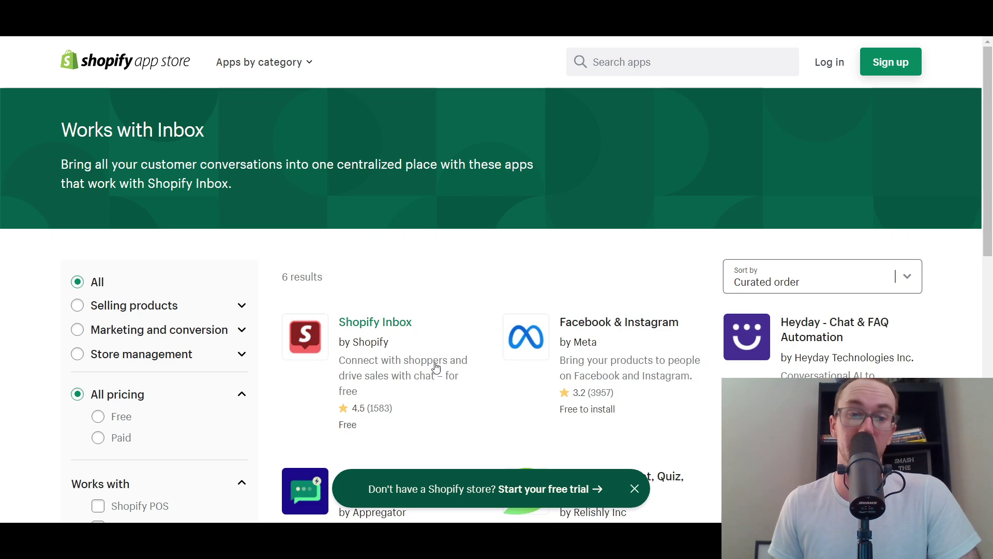
pyautogui.scroll(-3, 624, 385)
pyautogui.scroll(3, 556, 365)
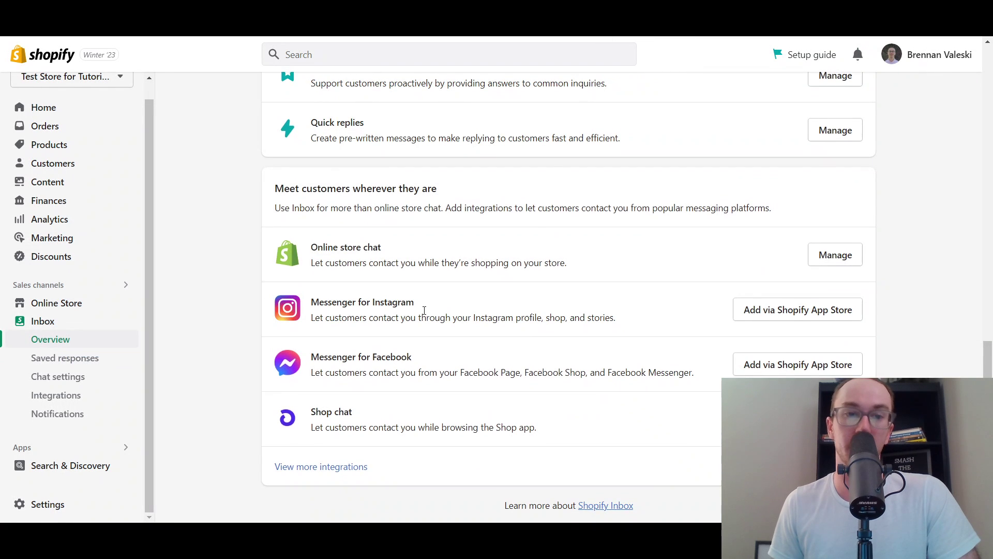
# - Return to the experience options on the Inbox overview page and open the First reply settings for managing
pyautogui.scroll(3, 424, 311)
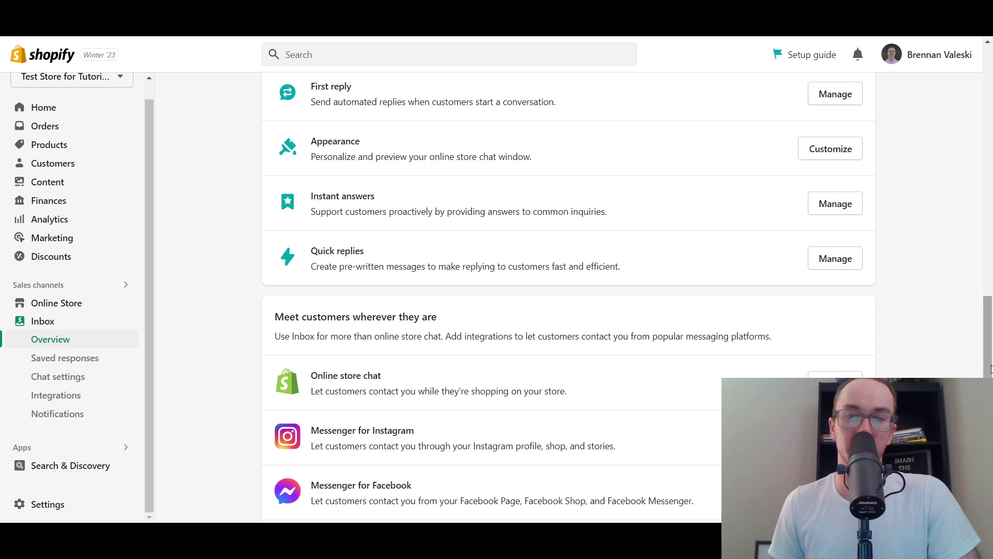
pyautogui.scroll(3, 989, 323)
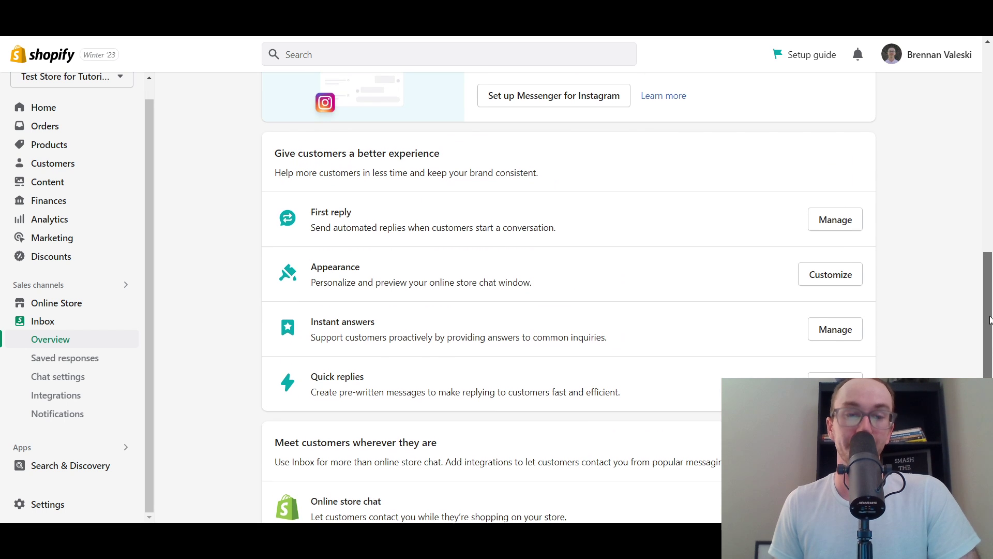
pyautogui.scroll(1, 989, 323)
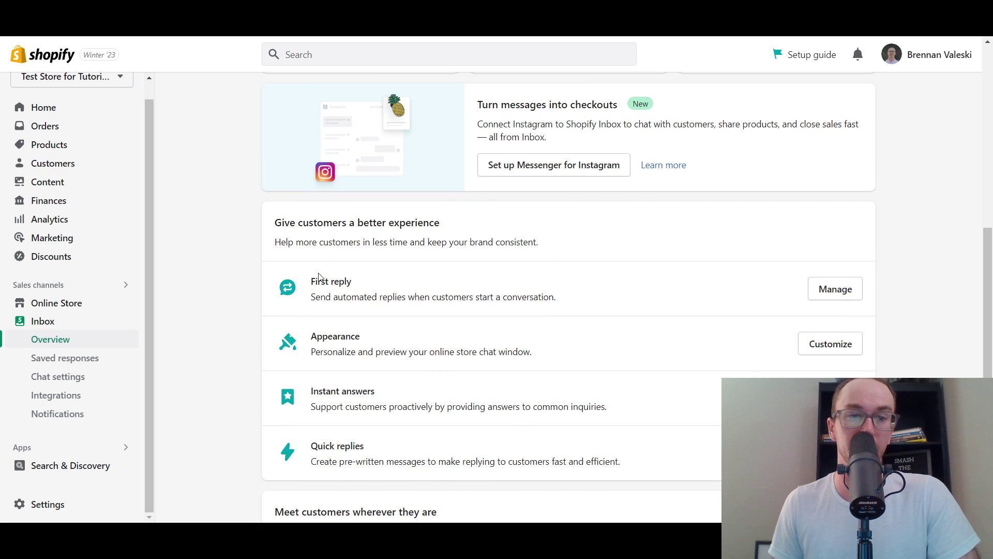
pyautogui.click(819, 298)
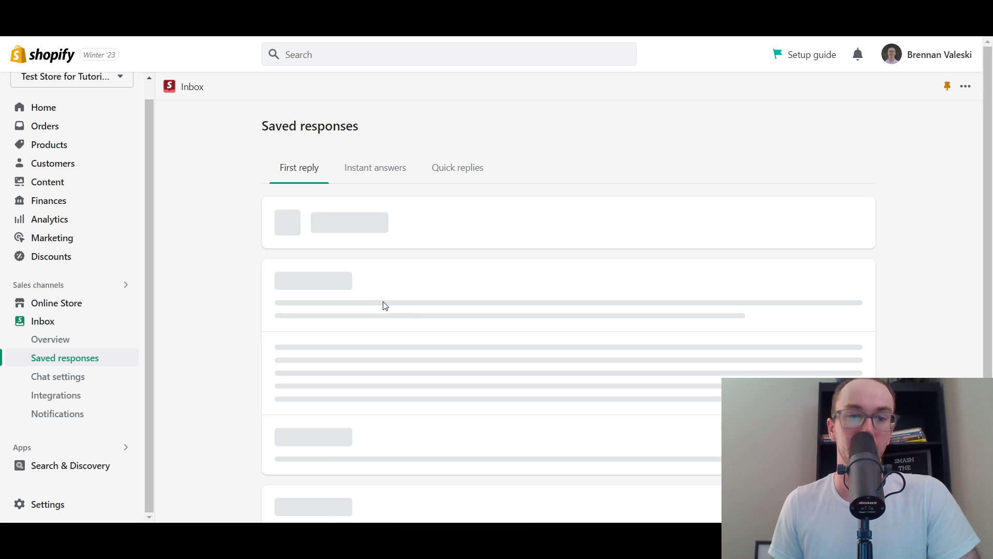
# - Review the first reply schedule and the hour options for Wednesday, leaving them without choosing one
pyautogui.scroll(-3, 988, 275)
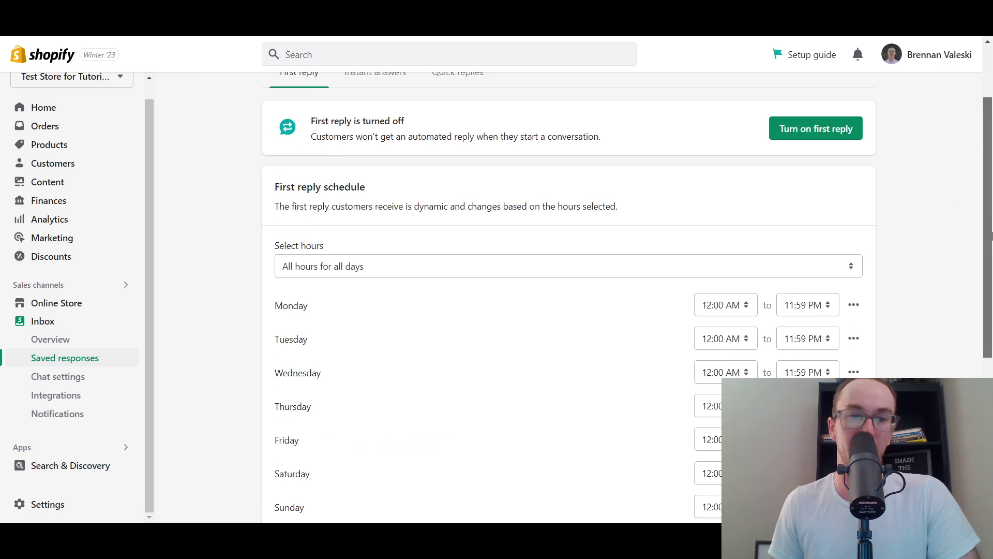
pyautogui.scroll(-1, 986, 277)
pyautogui.scroll(1, 984, 279)
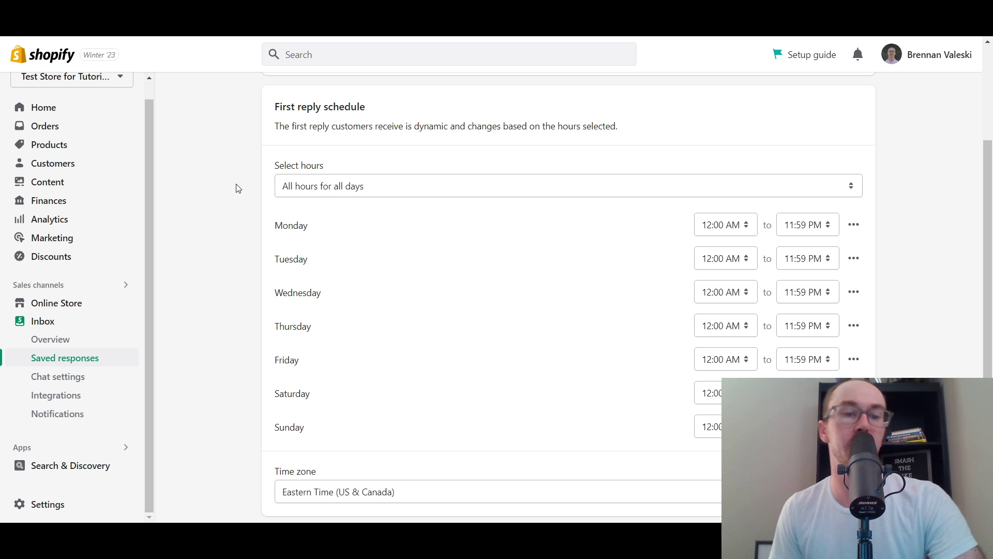
pyautogui.click(854, 292)
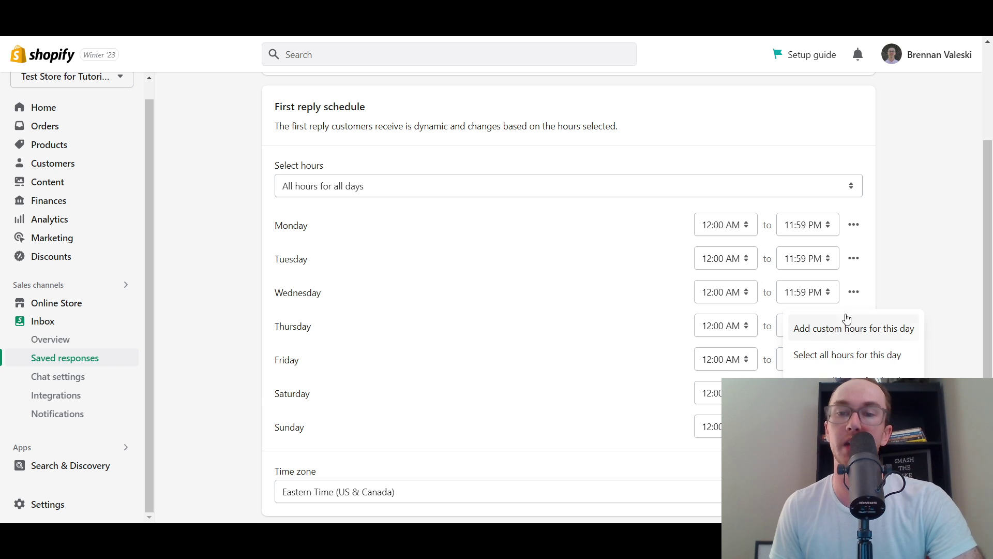
pyautogui.click(929, 212)
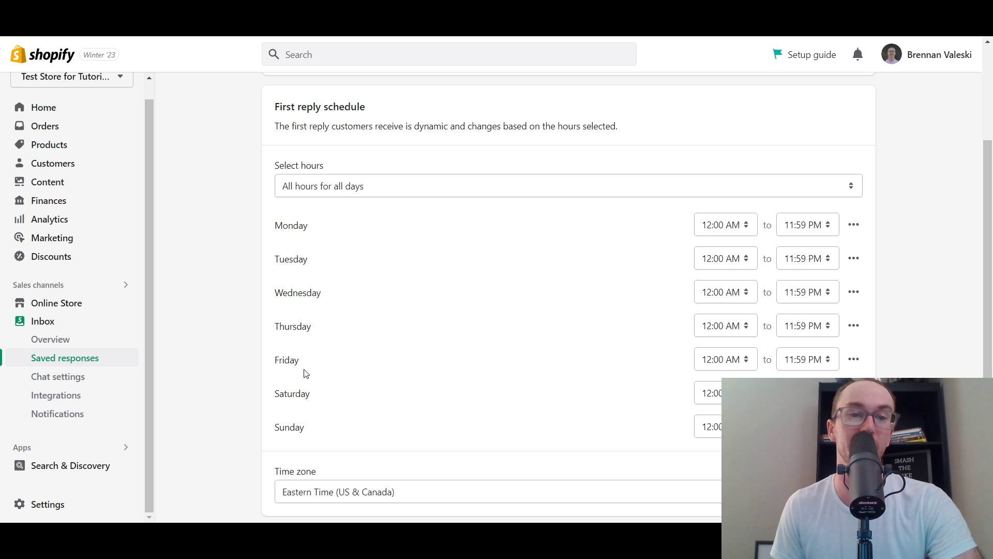
# - Set the first reply schedule to Custom hours and save the changes
pyautogui.click(373, 187)
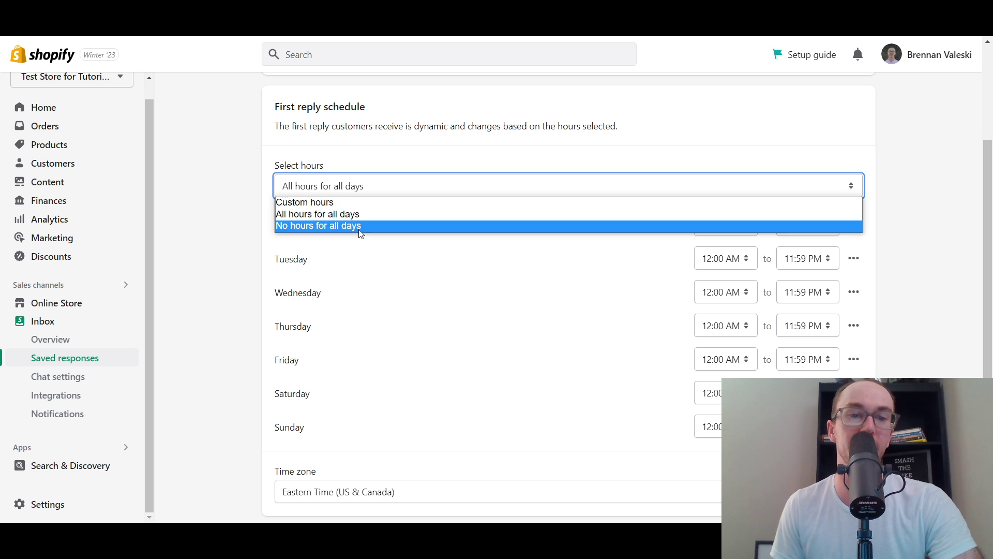
pyautogui.click(358, 225)
pyautogui.click(355, 191)
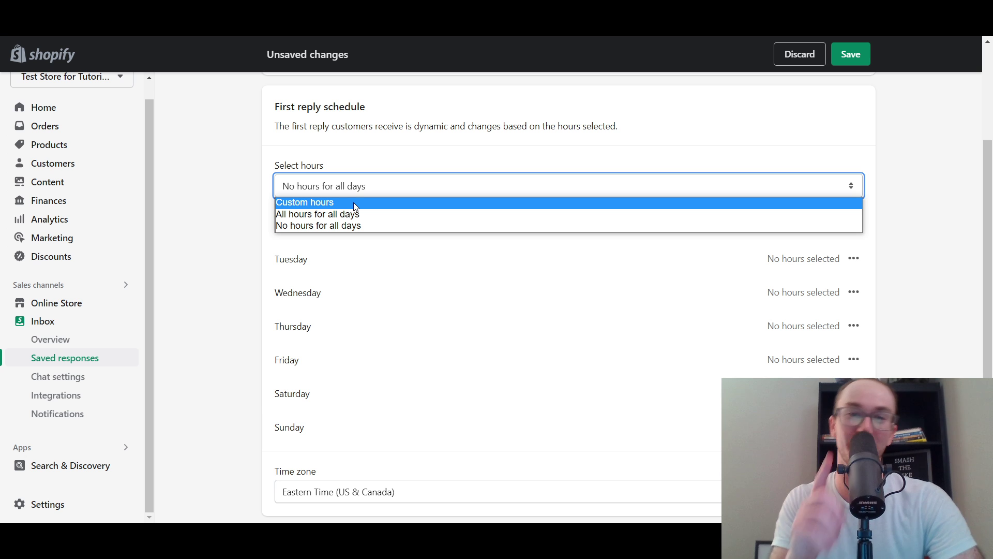
pyautogui.click(355, 203)
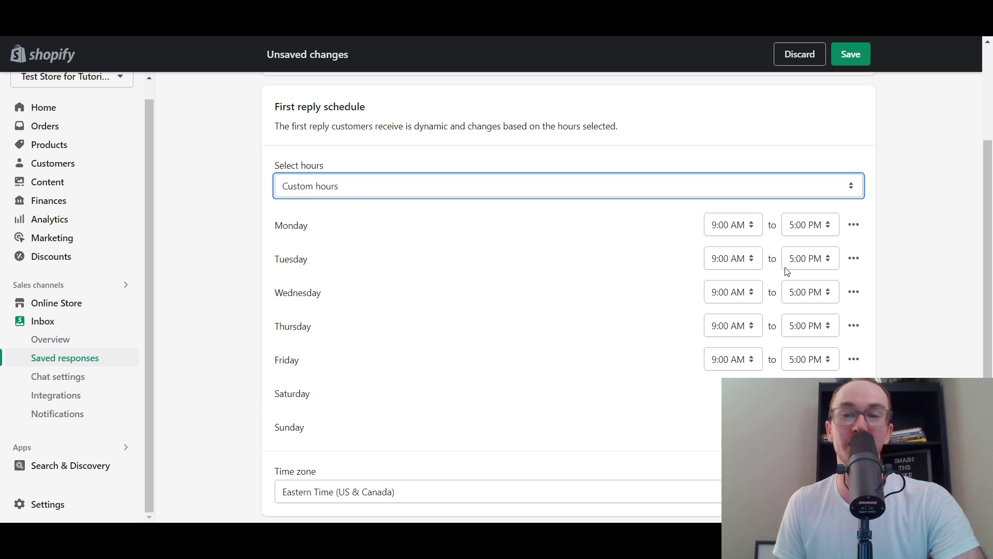
pyautogui.scroll(1, 991, 290)
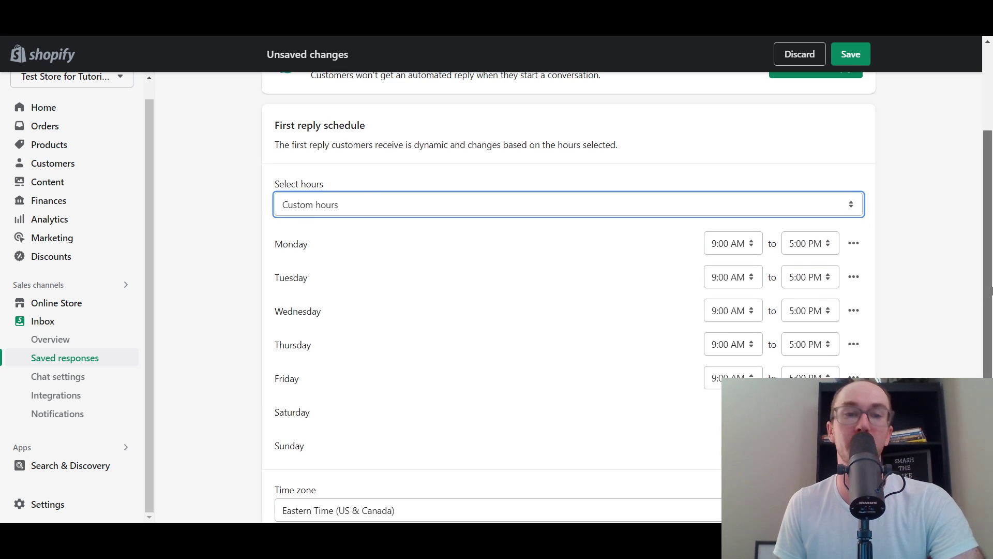
pyautogui.scroll(-1, 991, 289)
pyautogui.click(850, 54)
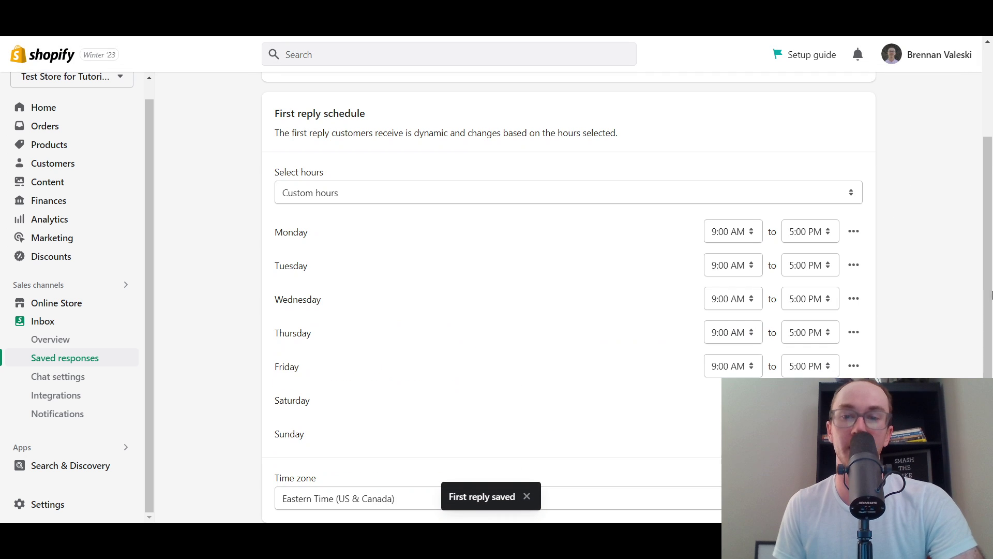
# - Examine the time zone choices, the automated replies for conversations within and outside selected hours, and the First reply status
pyautogui.moveTo(991, 295); pyautogui.dragTo(992, 339)
pyautogui.scroll(-1, 204, 326)
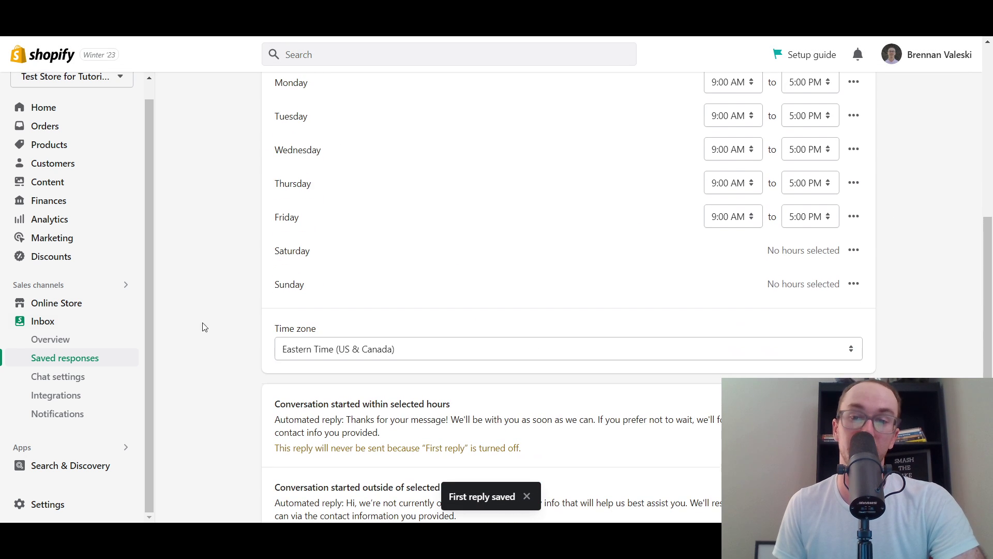
pyautogui.click(307, 354)
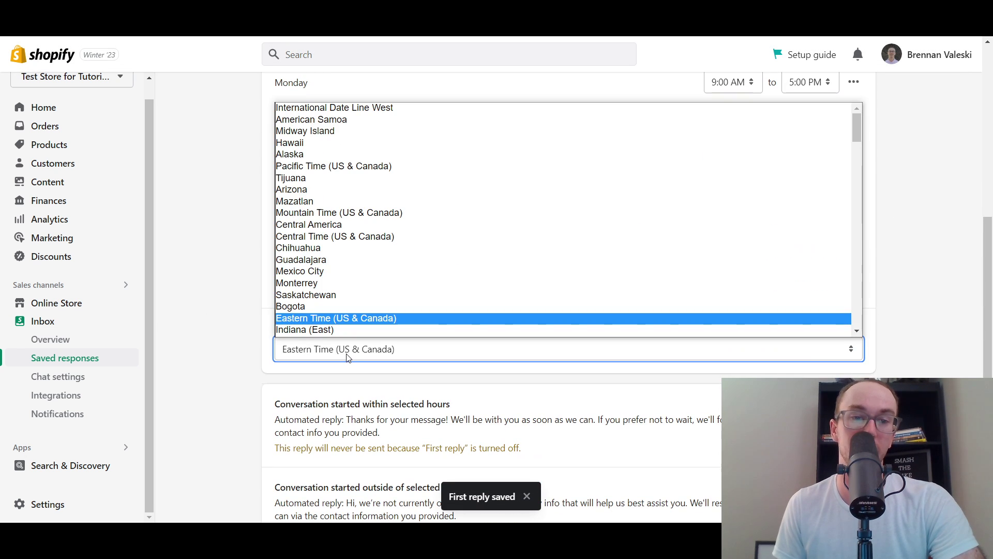
pyautogui.click(299, 356)
pyautogui.scroll(-1, 213, 357)
pyautogui.scroll(3, 423, 290)
pyautogui.moveTo(990, 263); pyautogui.dragTo(963, 366)
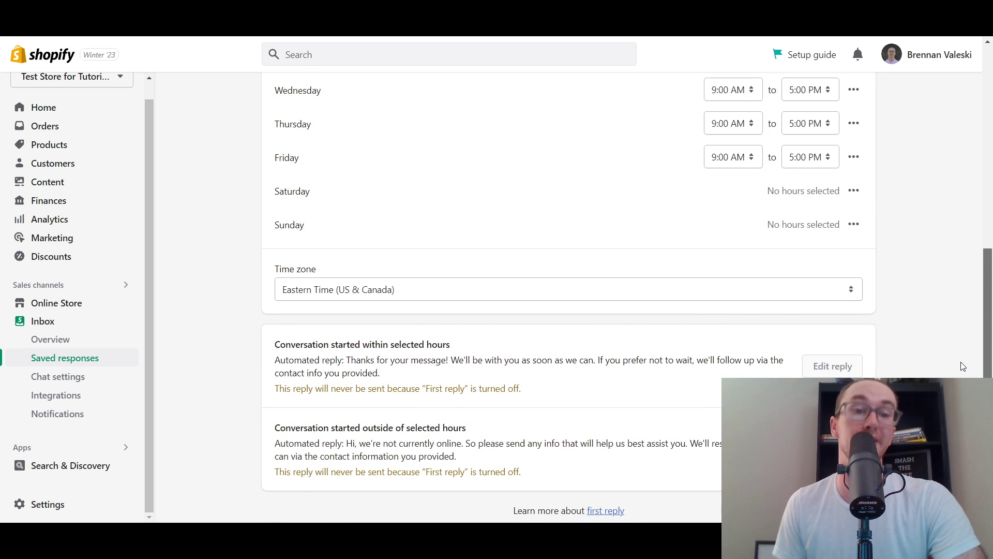
pyautogui.click(808, 292)
pyautogui.click(885, 283)
pyautogui.scroll(2, 979, 277)
pyautogui.scroll(4, 979, 277)
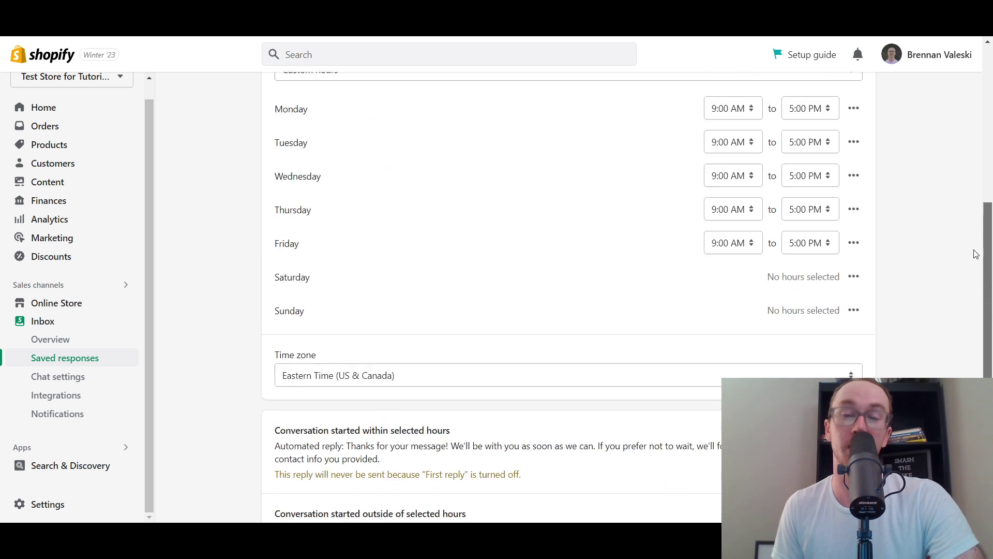
pyautogui.scroll(3, 965, 177)
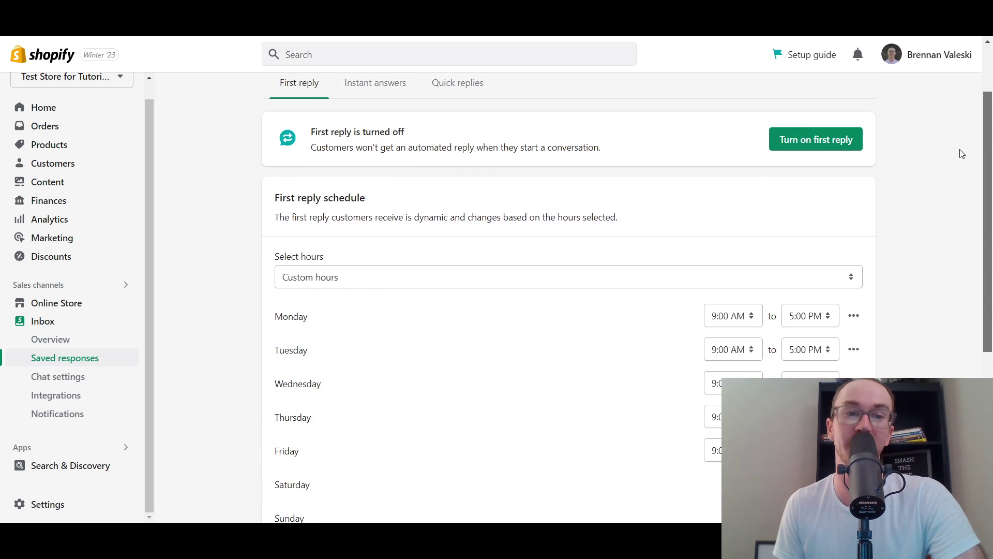
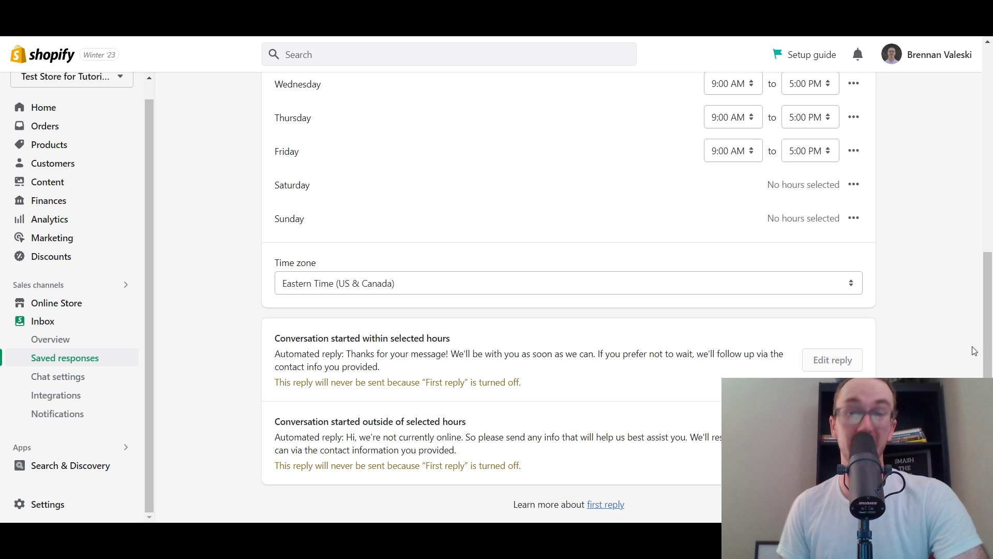
# - Turn on First reply and check the automated replies below the schedule
pyautogui.moveTo(985, 319); pyautogui.dragTo(984, 114)
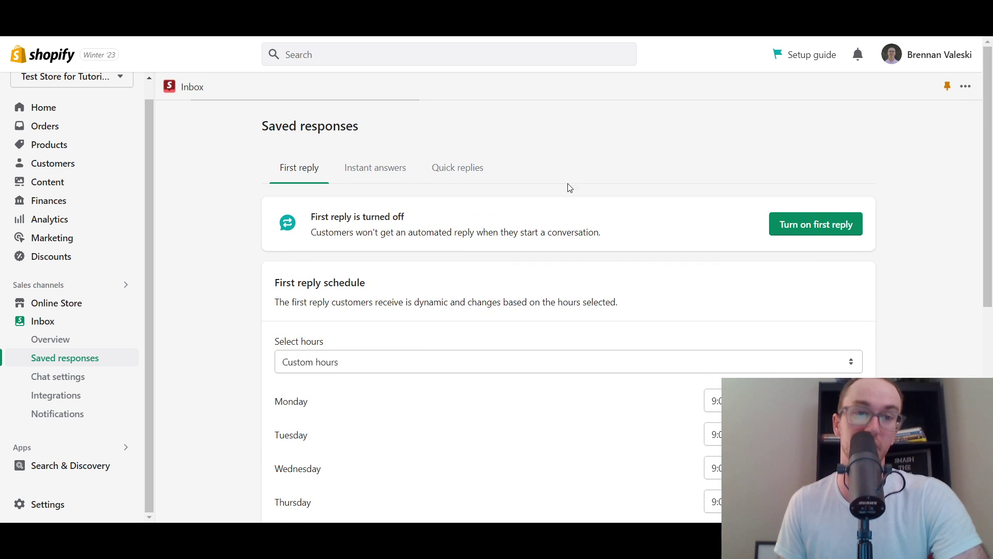
pyautogui.click(796, 228)
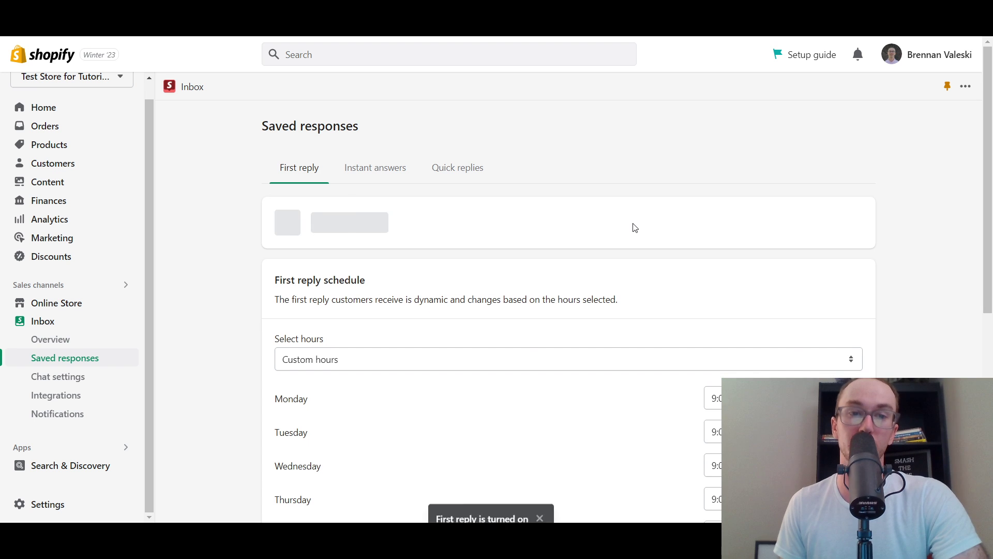
pyautogui.scroll(-7, 988, 228)
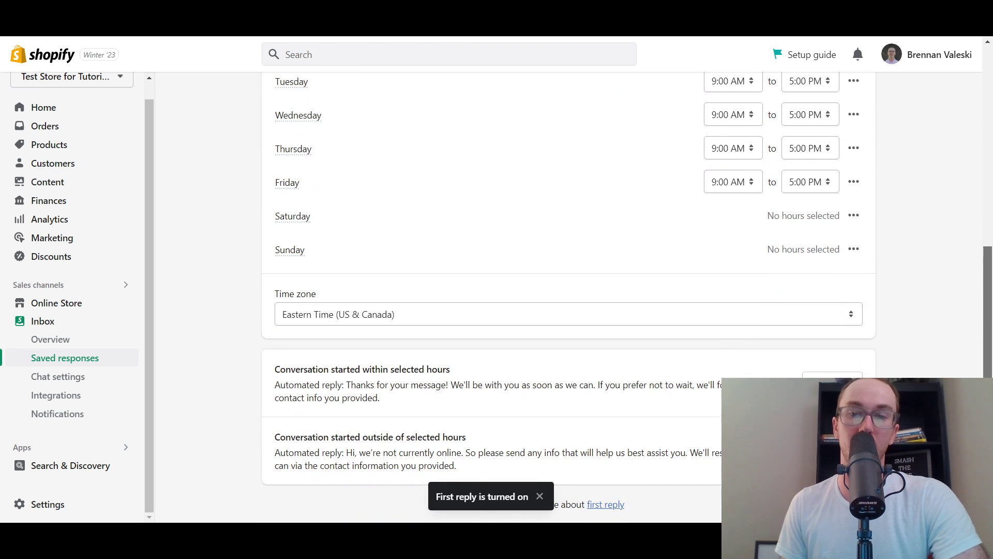
# - Examine the automated reply for conversations within selected hours, including its message character limit, and return to the saved responses
pyautogui.moveTo(312, 382); pyautogui.dragTo(416, 409)
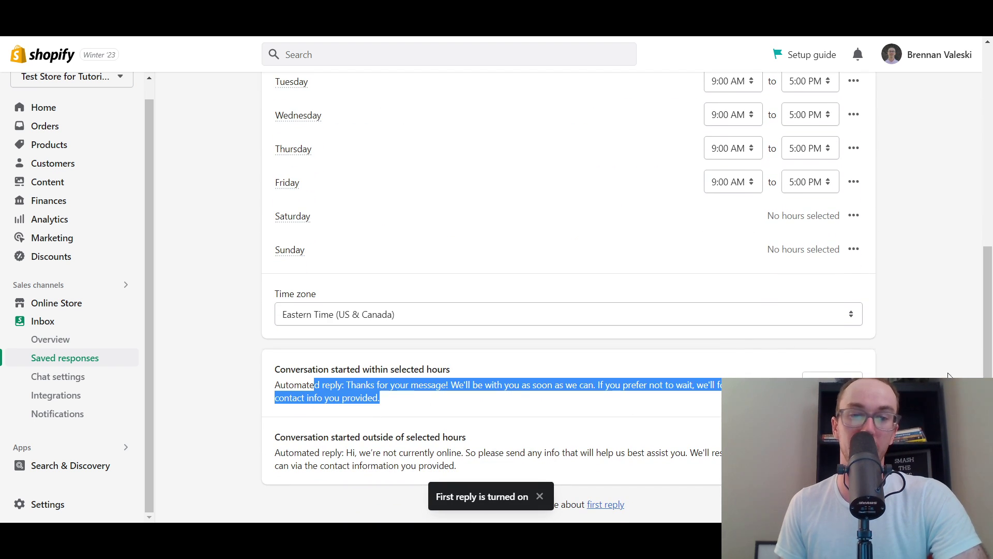
pyautogui.click(832, 383)
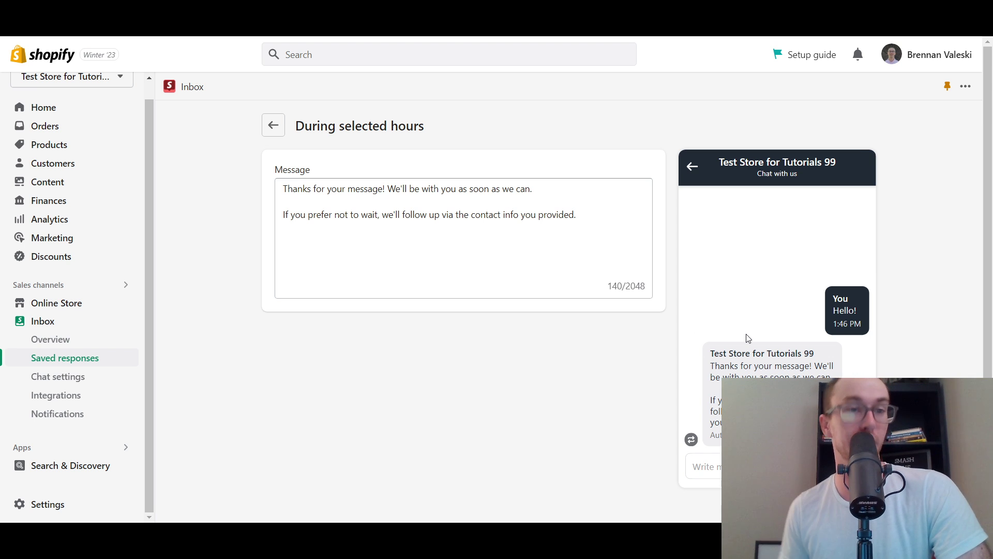
pyautogui.click(614, 210)
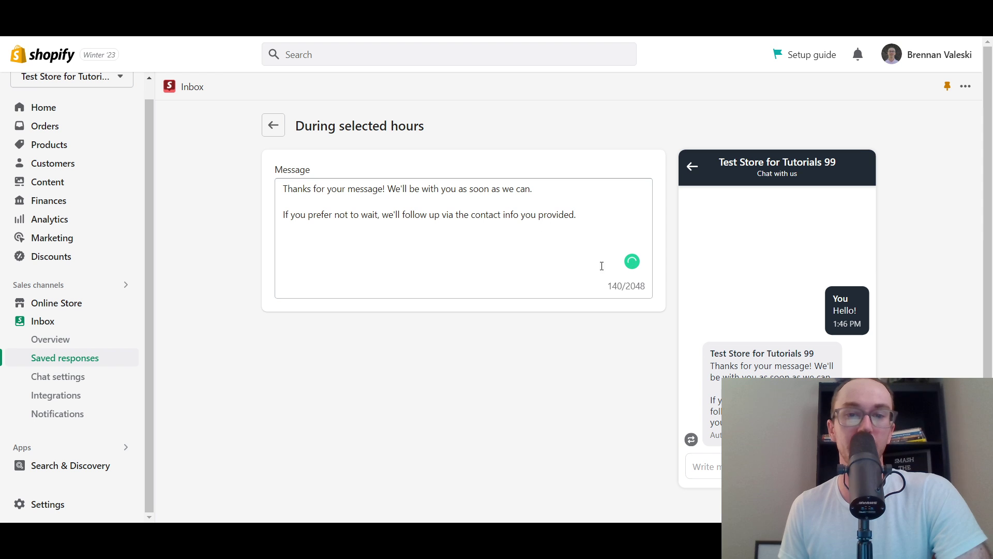
pyautogui.doubleClick(634, 286)
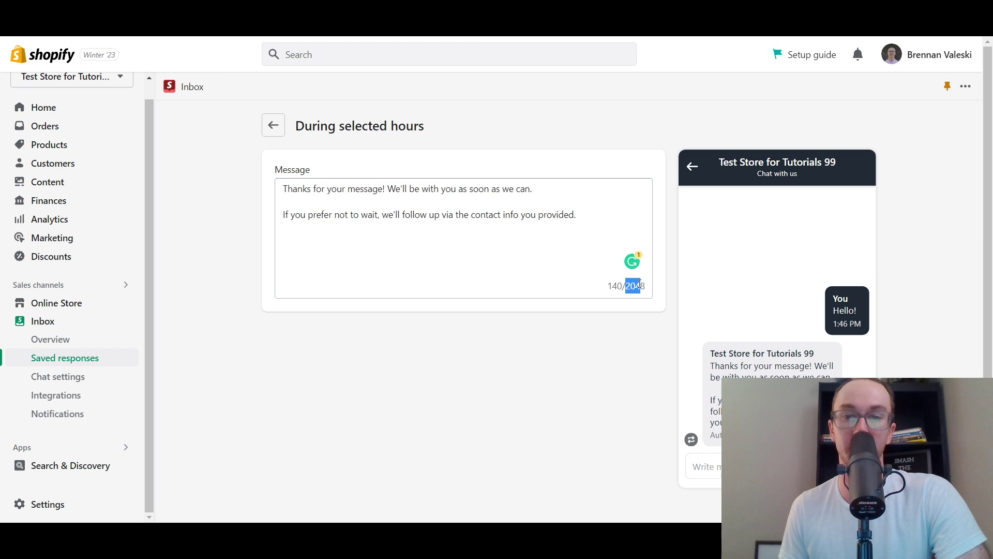
pyautogui.doubleClick(614, 286)
pyautogui.doubleClick(636, 285)
pyautogui.click(621, 380)
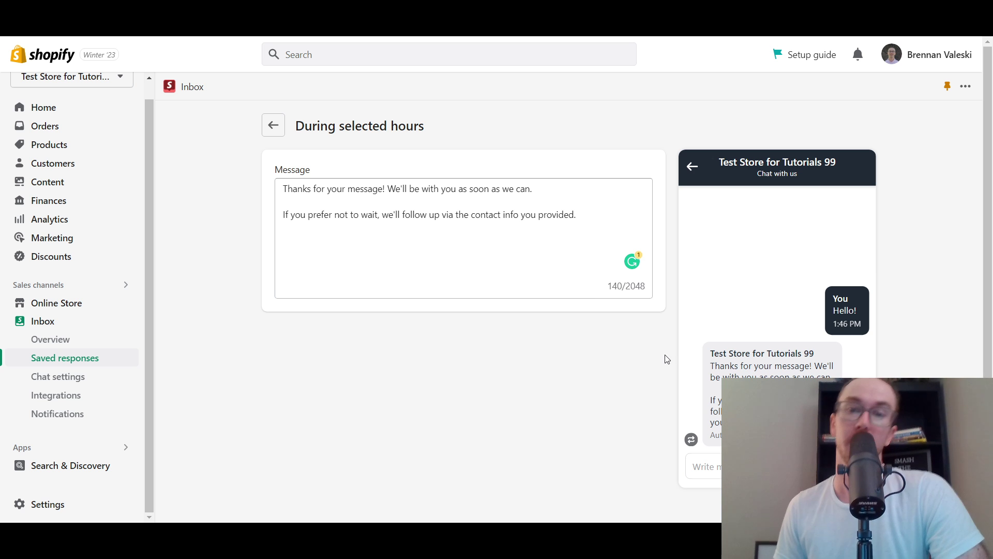
pyautogui.click(277, 131)
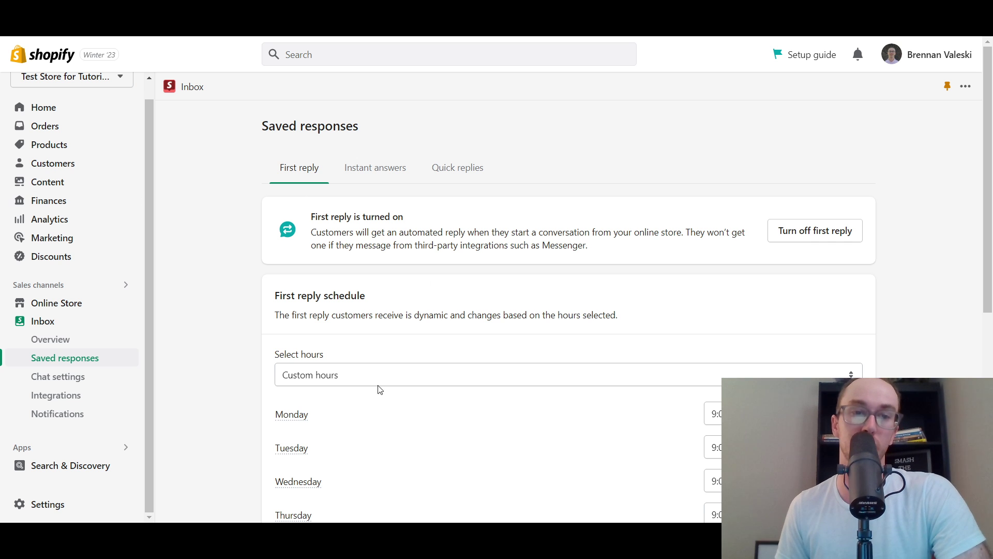
# - Review the custom-hours schedule and the automated replies for conversations within and outside selected hours
pyautogui.scroll(-1, 206, 375)
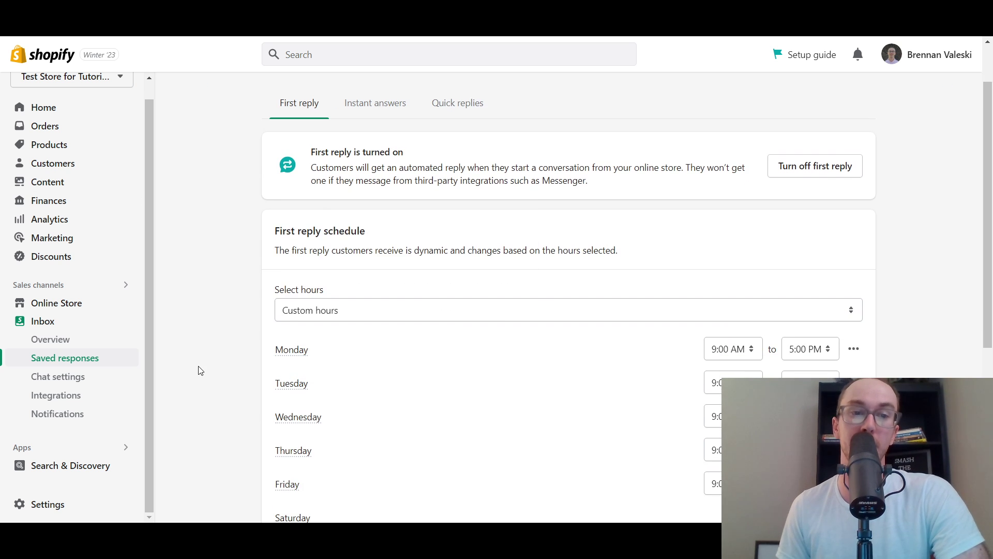
pyautogui.scroll(-5, 246, 348)
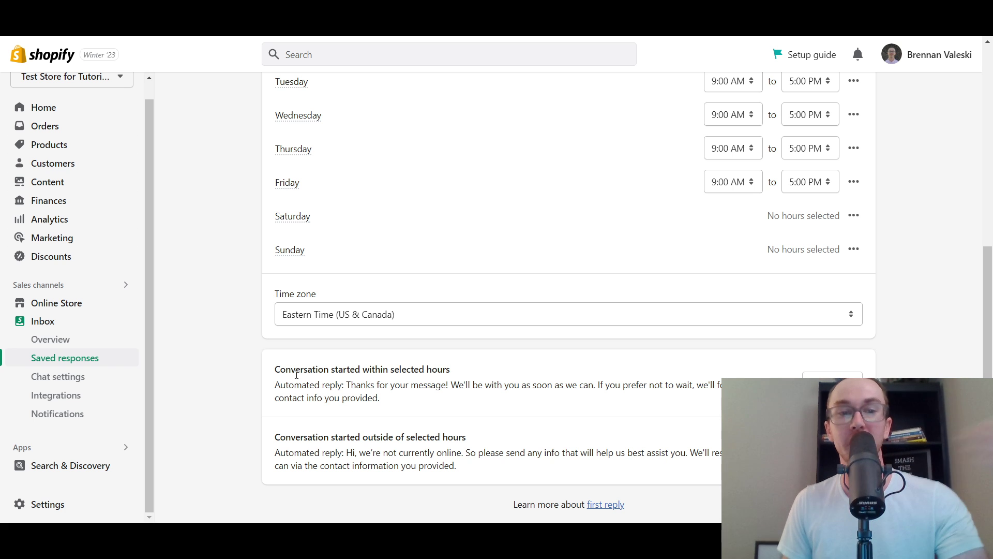
pyautogui.moveTo(310, 388); pyautogui.dragTo(390, 413)
pyautogui.click(393, 412)
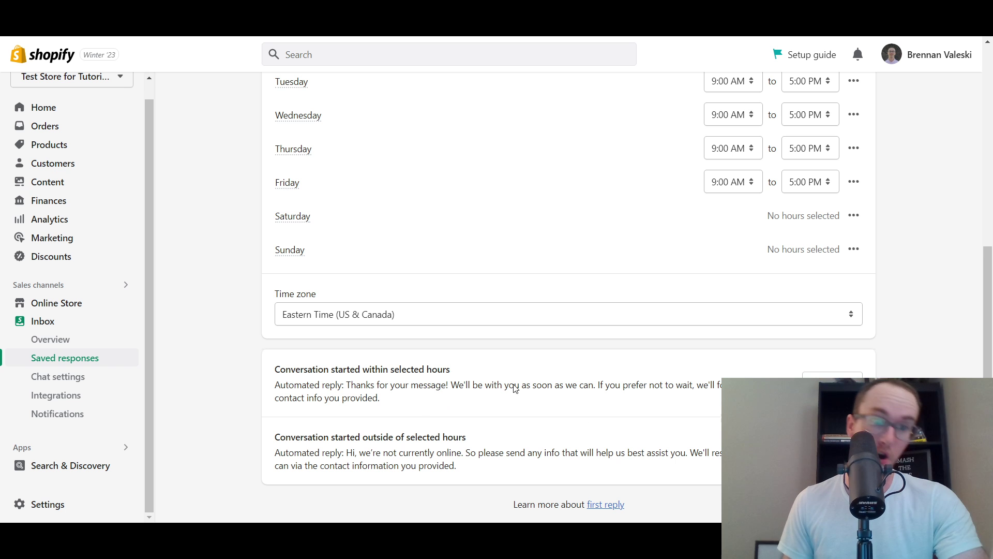
pyautogui.scroll(4, 946, 264)
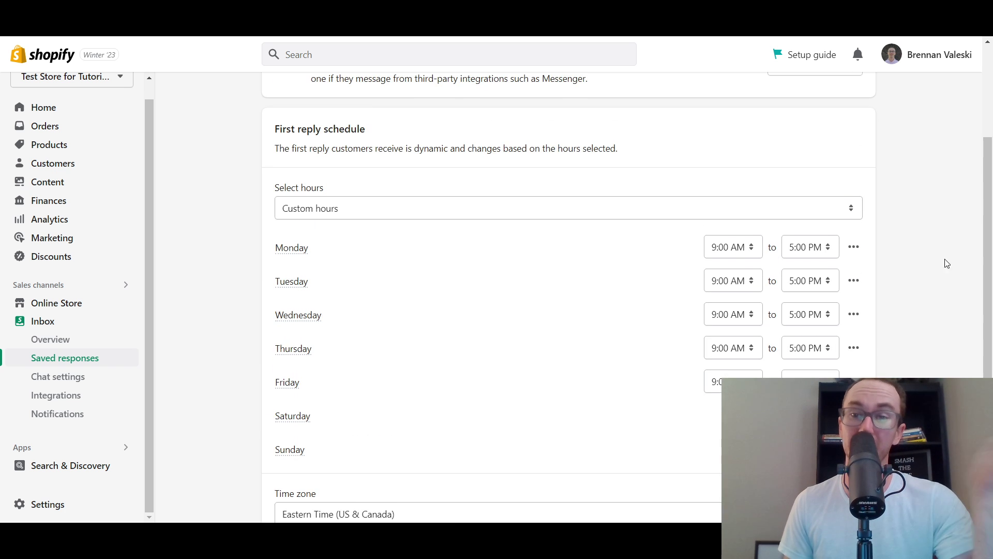
pyautogui.scroll(2, 941, 261)
pyautogui.scroll(-6, 941, 260)
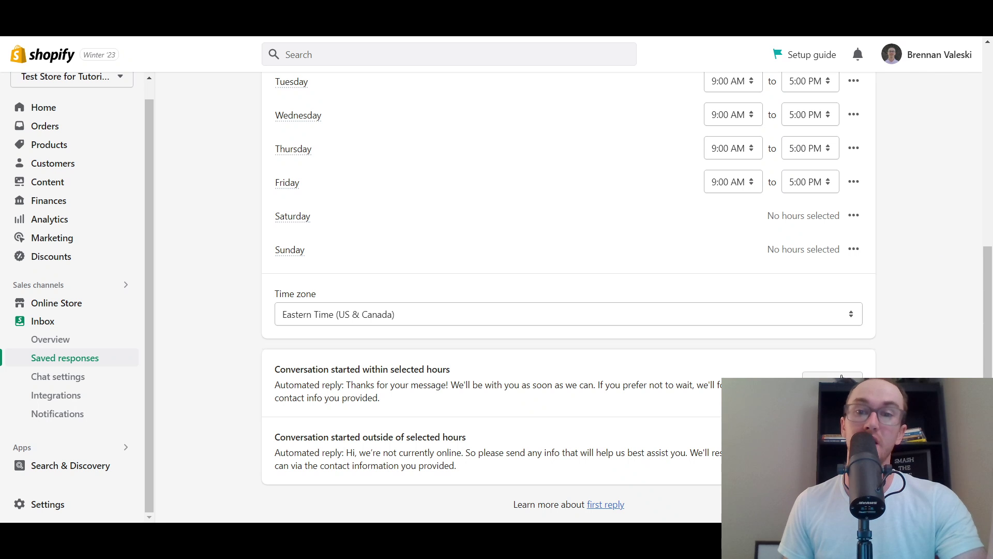
pyautogui.scroll(7, 956, 162)
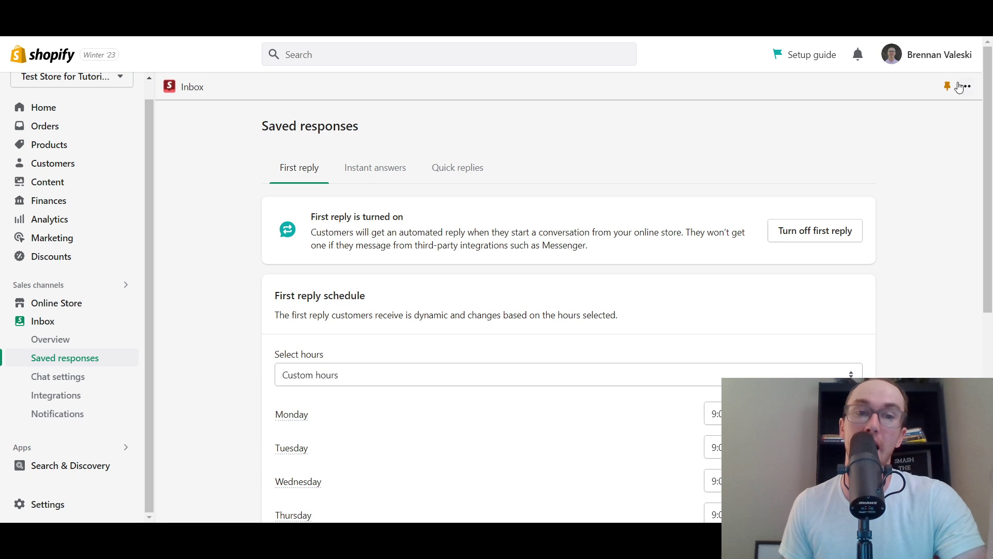
# - Show the instant answers and read how many can be visible in the online store chat
pyautogui.click(376, 181)
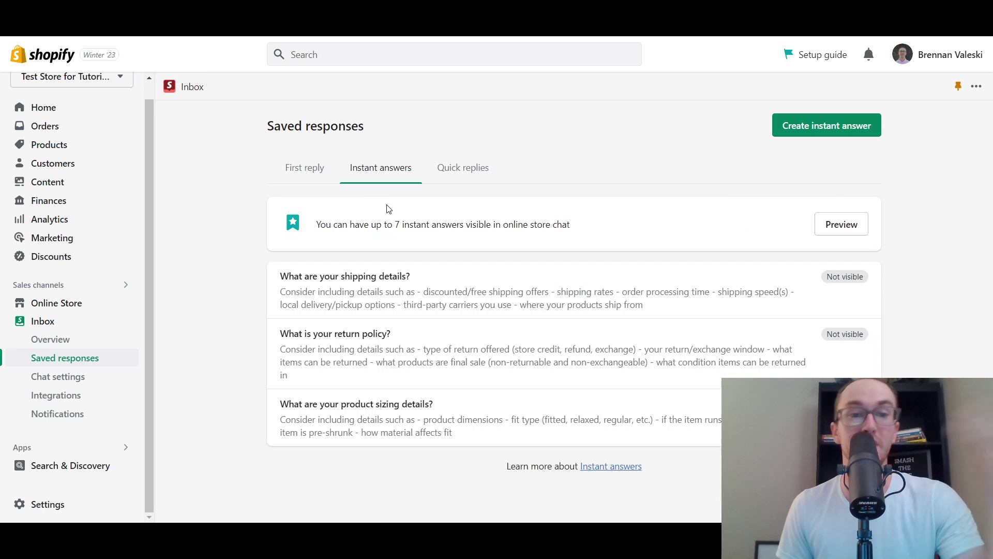
pyautogui.moveTo(413, 224); pyautogui.dragTo(651, 219)
pyautogui.click(651, 219)
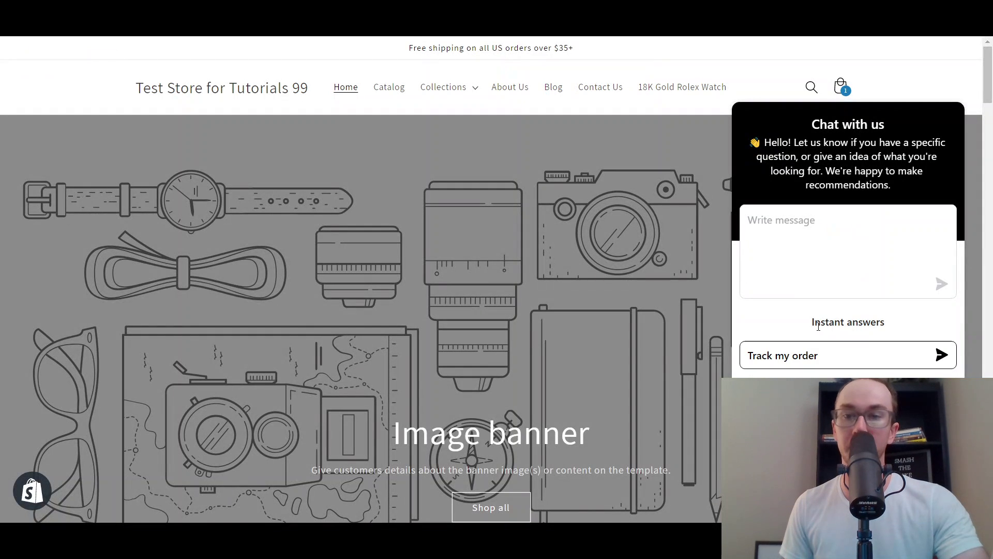
# - Try the Track my order instant answer in the storefront chat and go back to the chat's start page
pyautogui.moveTo(892, 323); pyautogui.dragTo(789, 327)
pyautogui.click(789, 327)
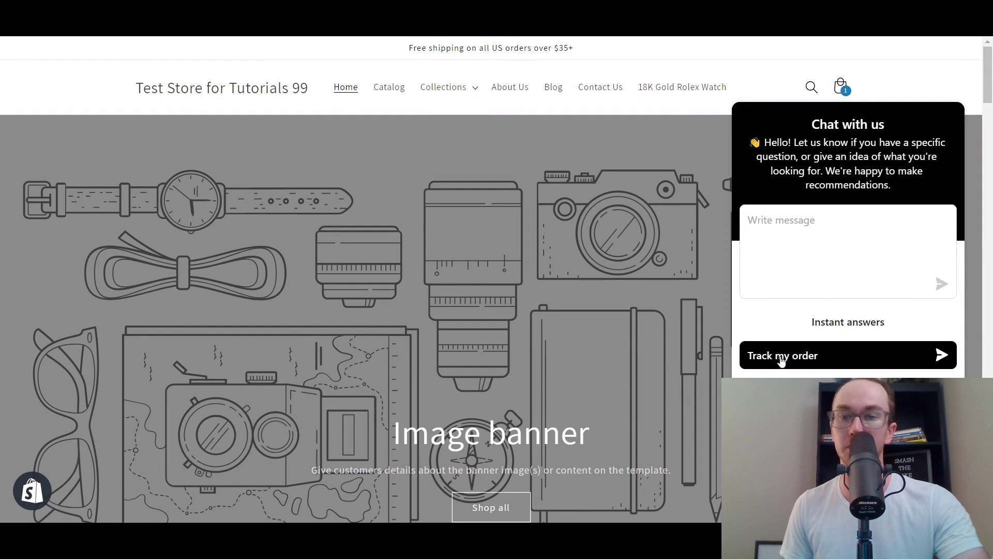
pyautogui.click(882, 362)
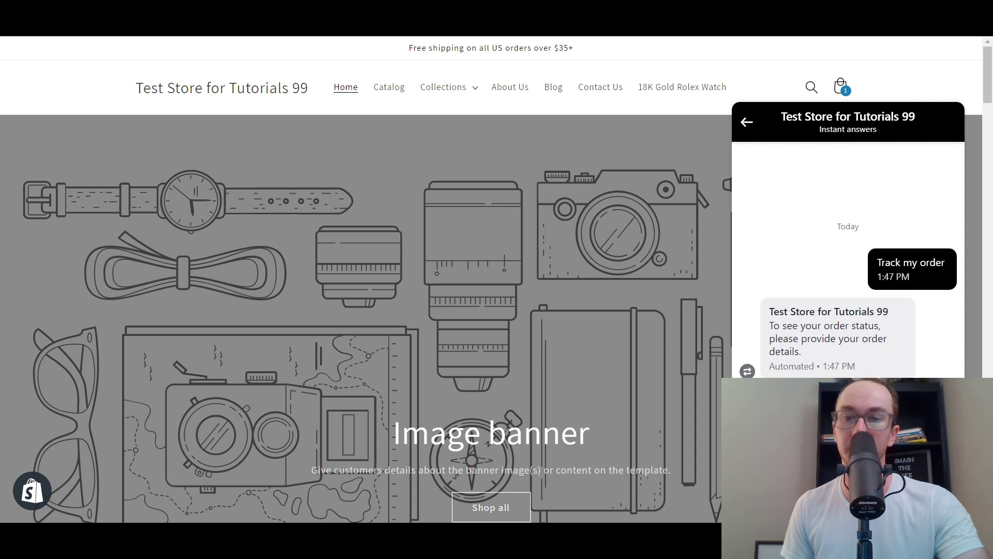
pyautogui.click(746, 122)
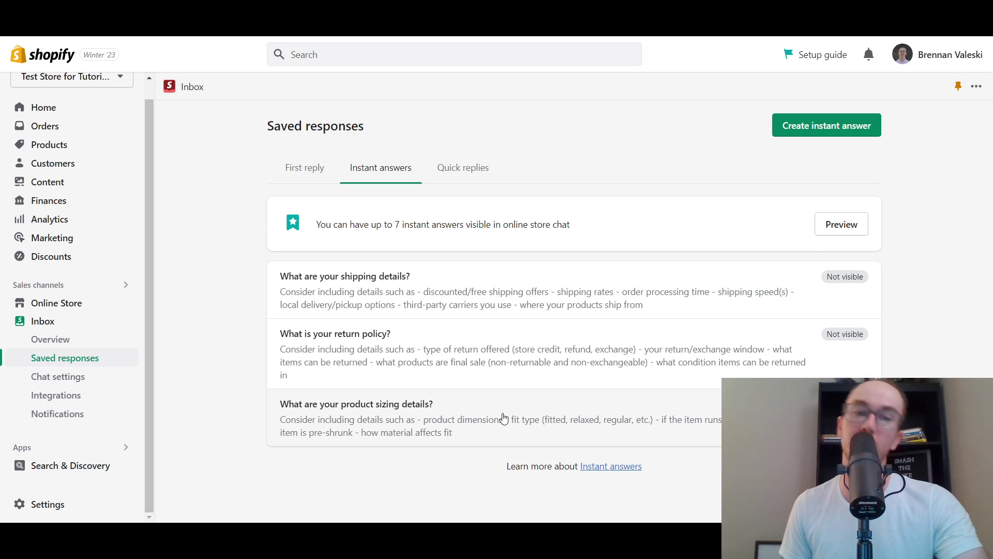
# - Preview the instant answers in the chat settings and examine the chat visibility, pre-chat form and brand customization settings
pyautogui.click(858, 221)
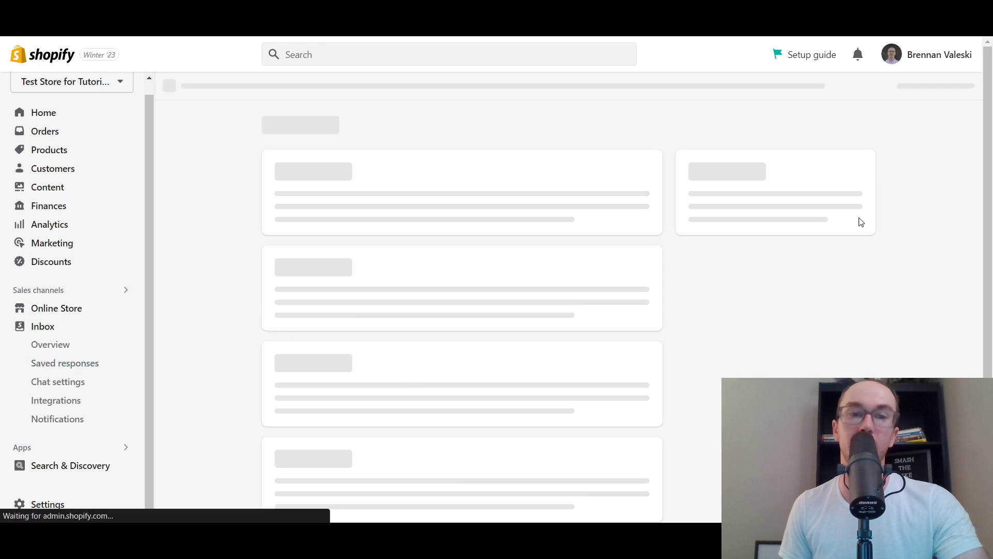
pyautogui.scroll(-1, 205, 315)
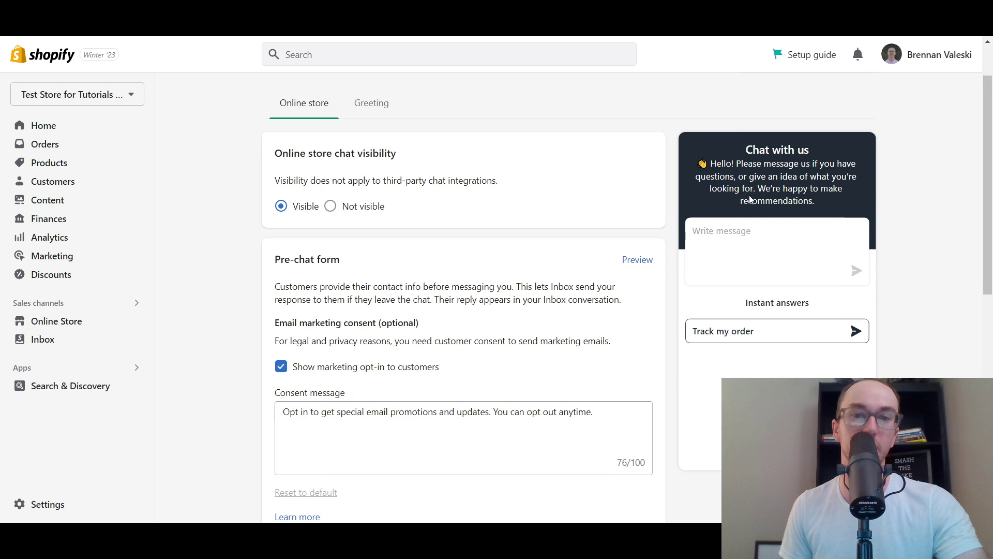
pyautogui.scroll(-3, 712, 346)
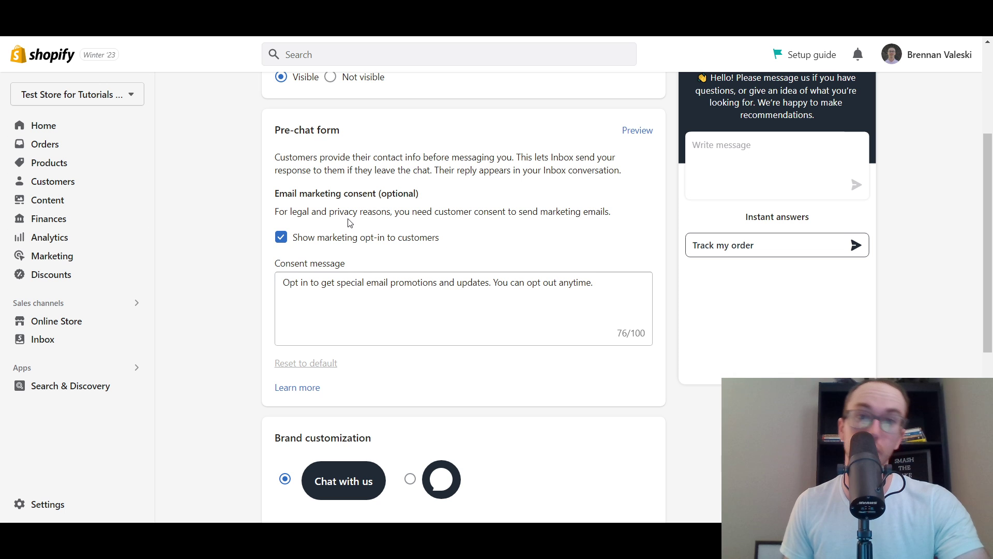
pyautogui.scroll(-2, 348, 224)
pyautogui.scroll(-2, 251, 348)
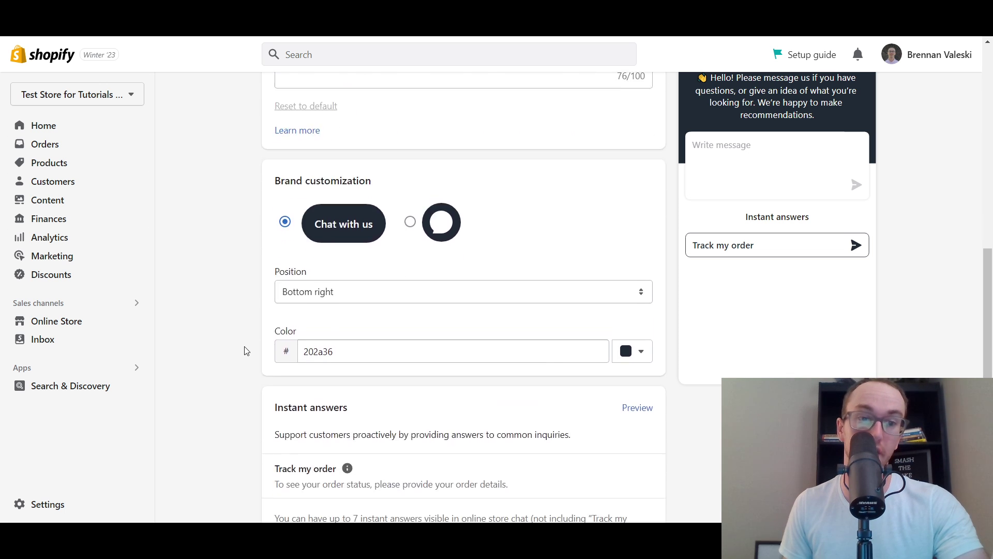
pyautogui.scroll(2, 245, 351)
pyautogui.scroll(-1, 989, 325)
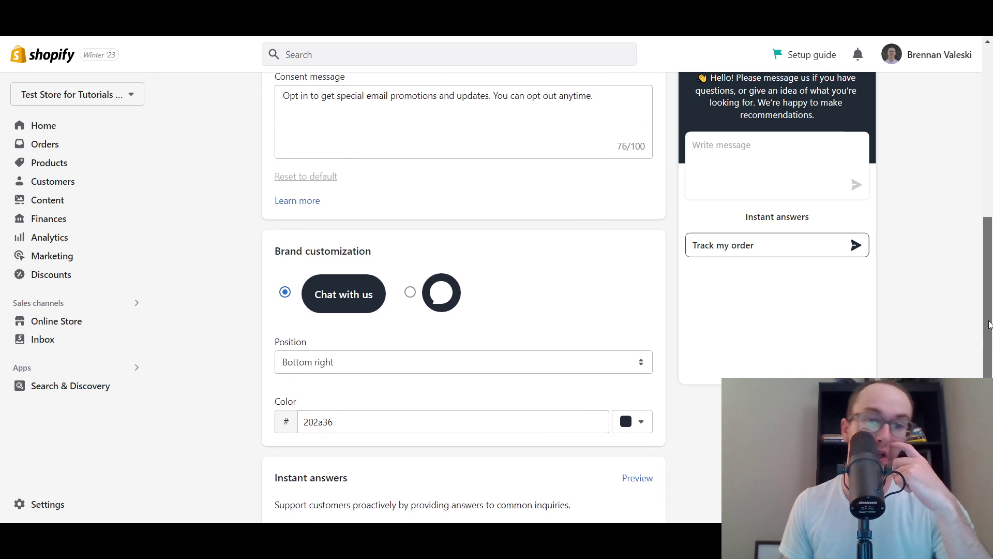
pyautogui.moveTo(989, 324); pyautogui.dragTo(961, 331)
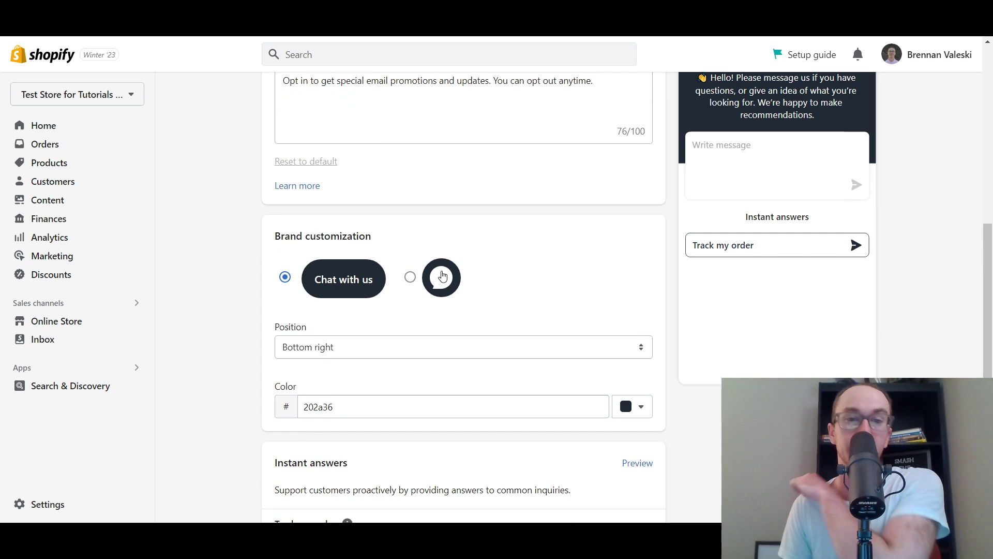
# - Try the icon-only chat button style, switch back to the Chat with us style, and check the button position choices
pyautogui.click(440, 286)
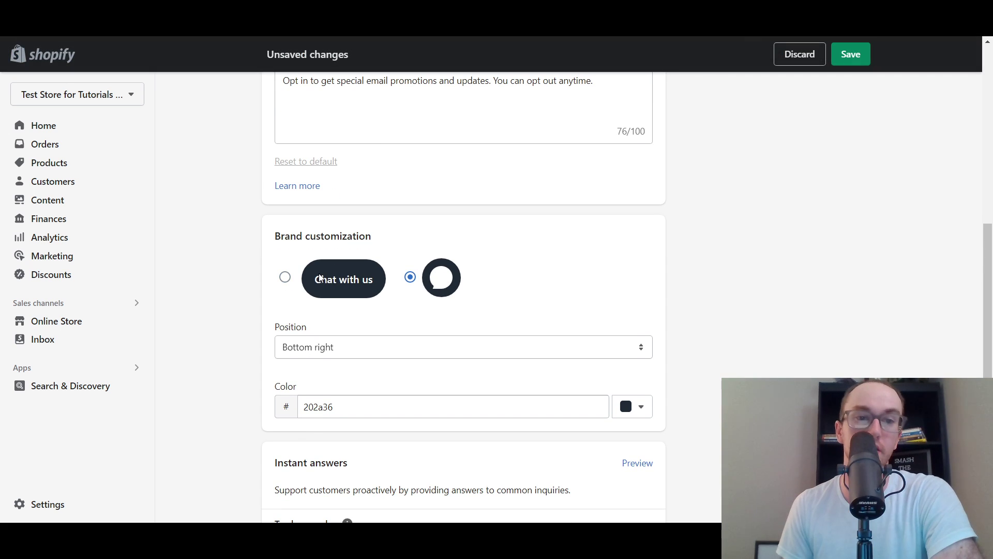
pyautogui.click(285, 279)
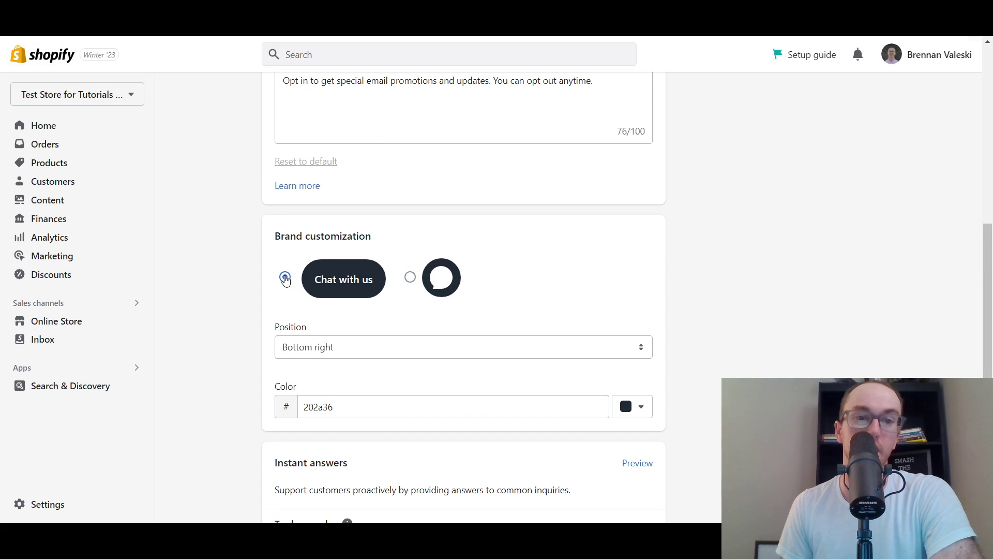
pyautogui.click(319, 353)
pyautogui.click(227, 353)
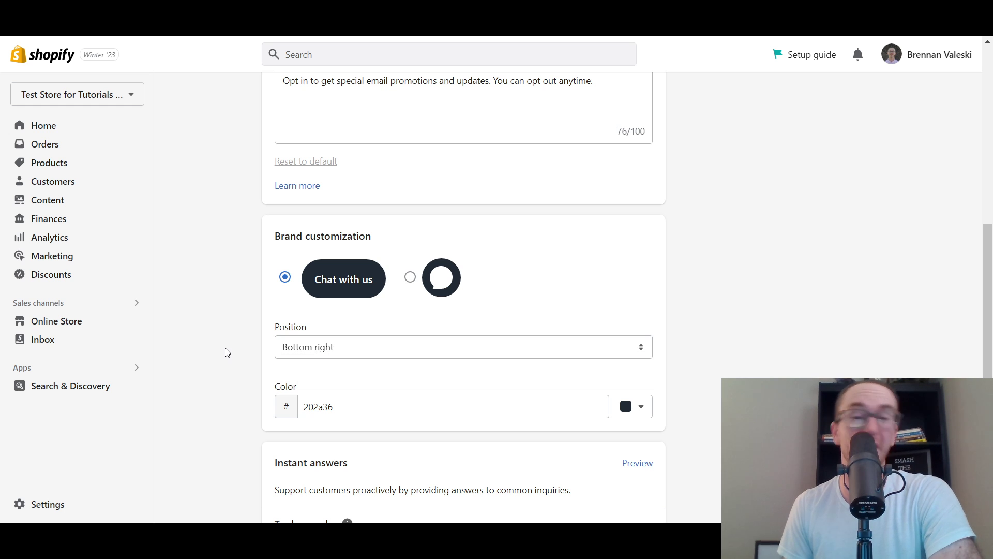
# - Set the chat brand color to bright blue 0074ff
pyautogui.scroll(-3, 222, 392)
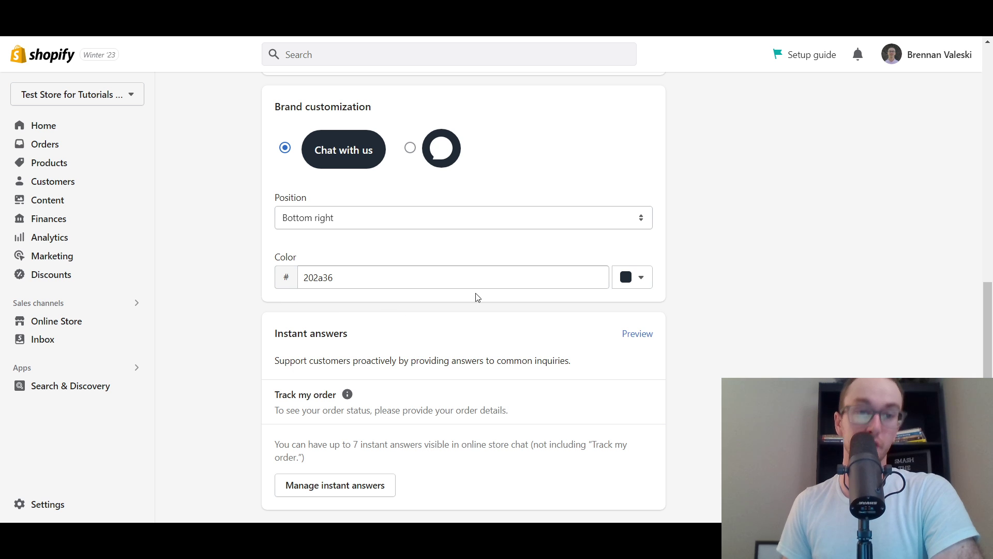
pyautogui.click(641, 278)
pyautogui.click(645, 317)
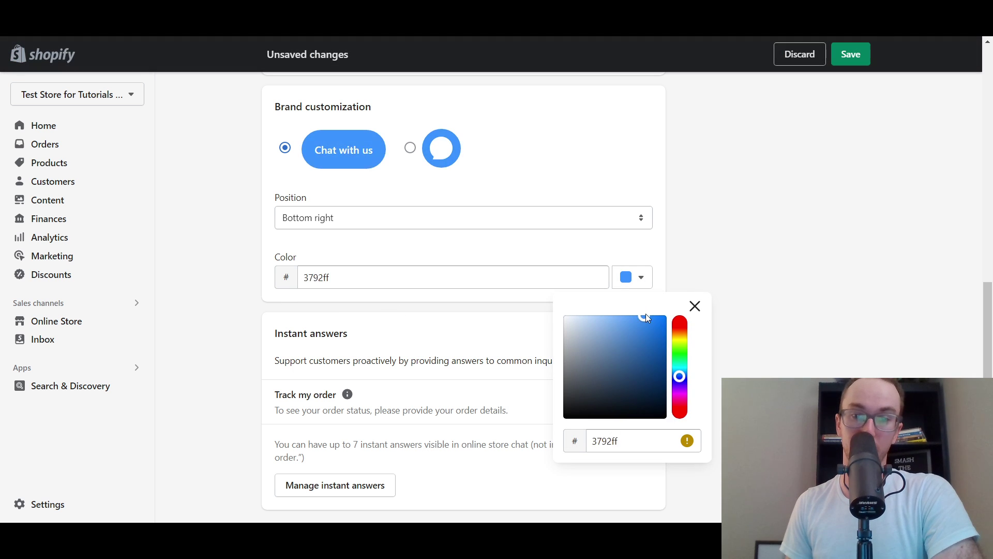
pyautogui.moveTo(646, 317)
pyautogui.mouseDown()
pyautogui.moveTo(664, 331)
pyautogui.moveTo(672, 290)
pyautogui.moveTo(606, 408)
pyautogui.moveTo(671, 269)
pyautogui.mouseUp()
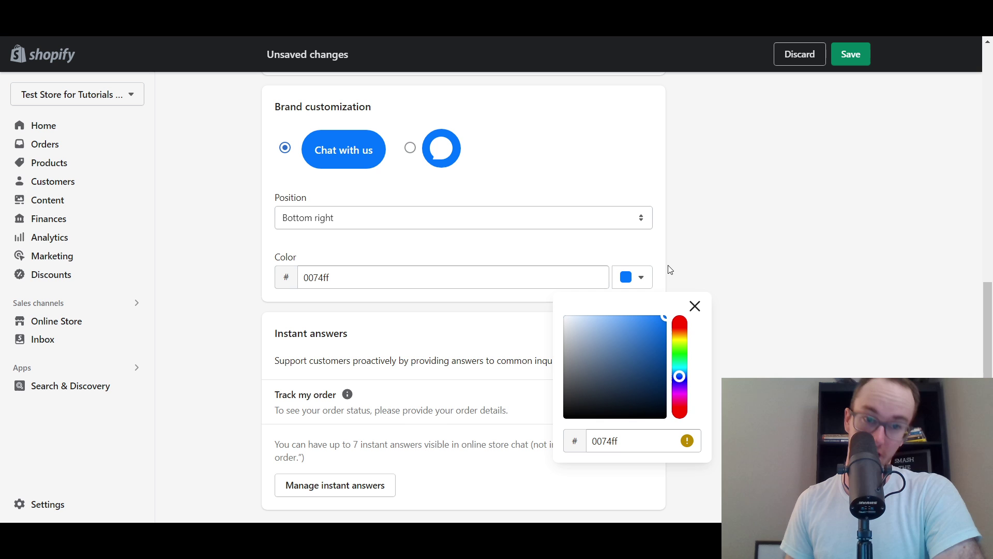
pyautogui.click(706, 246)
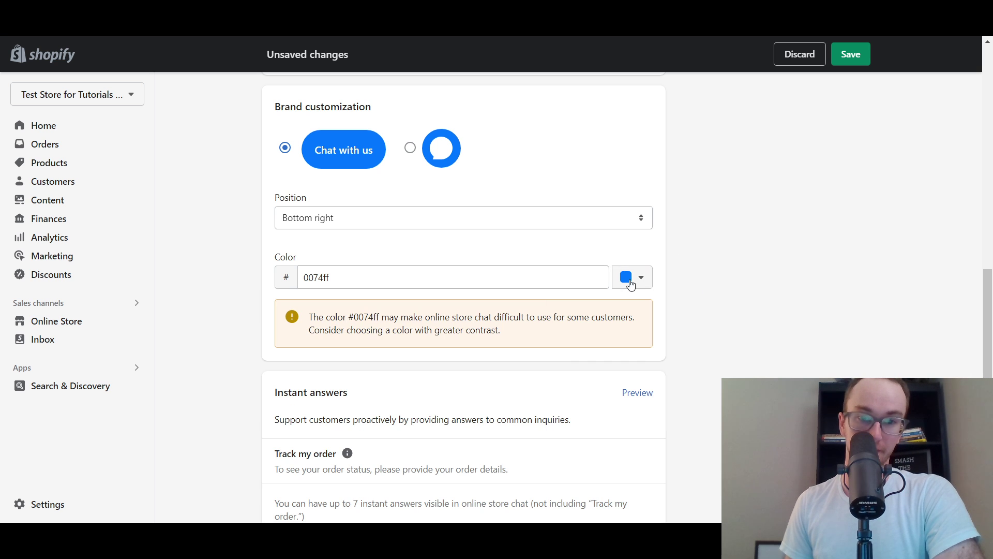
# - Change the chat brand color to the darker blue 2c66aa
pyautogui.click(646, 285)
pyautogui.moveTo(642, 356); pyautogui.dragTo(641, 349)
pyautogui.click(712, 217)
# - Change the chat brand color to teal 0aaaa4
pyautogui.click(653, 275)
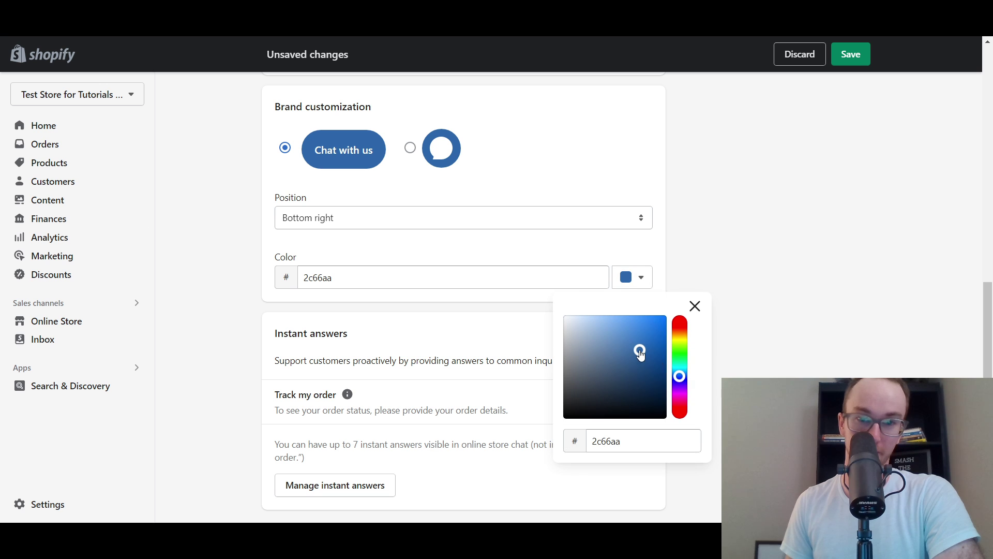
pyautogui.moveTo(679, 376); pyautogui.dragTo(686, 371)
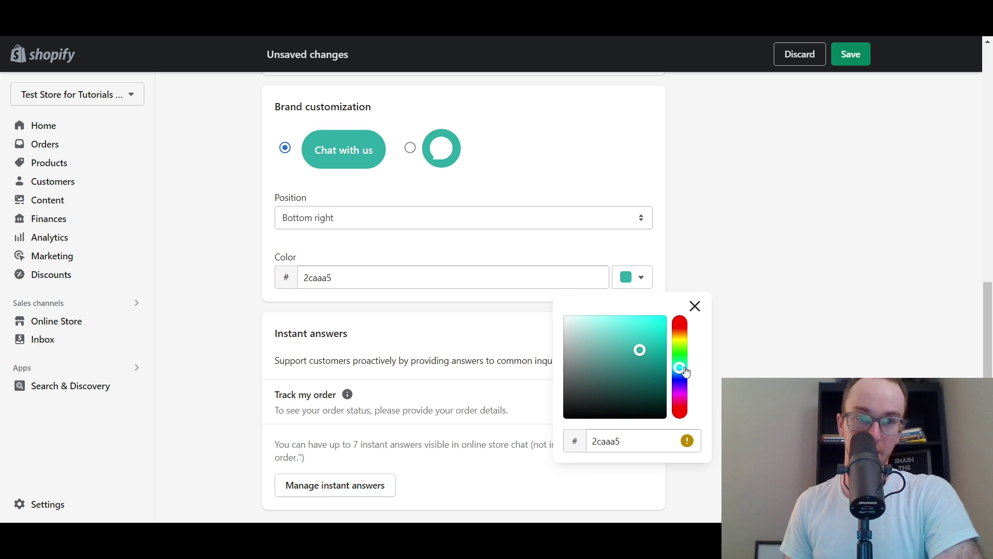
pyautogui.moveTo(639, 349); pyautogui.dragTo(661, 353)
pyautogui.click(745, 219)
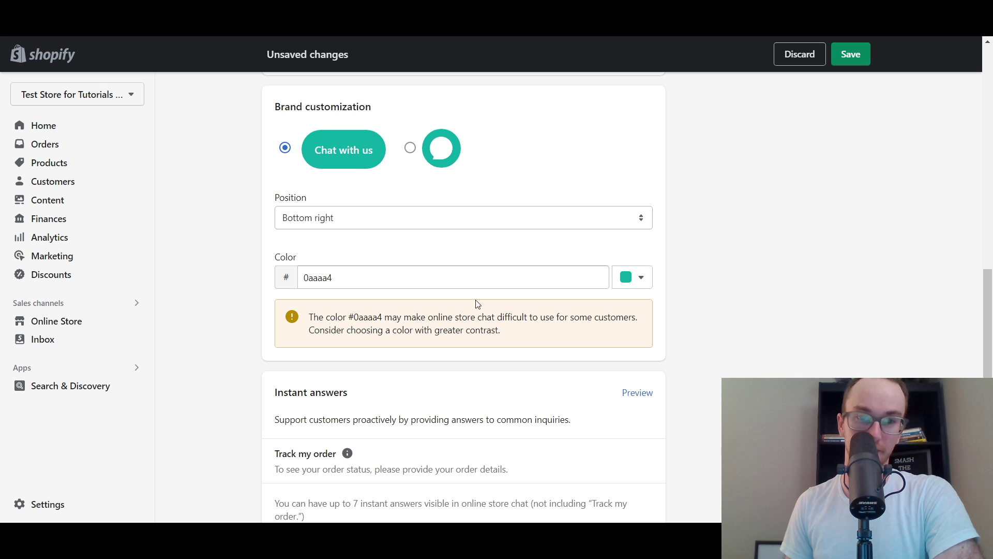
# - Read the accessibility note about the chosen chat color and its contrast
pyautogui.moveTo(354, 319); pyautogui.dragTo(509, 317)
pyautogui.moveTo(517, 318); pyautogui.dragTo(394, 333)
pyautogui.click(505, 321)
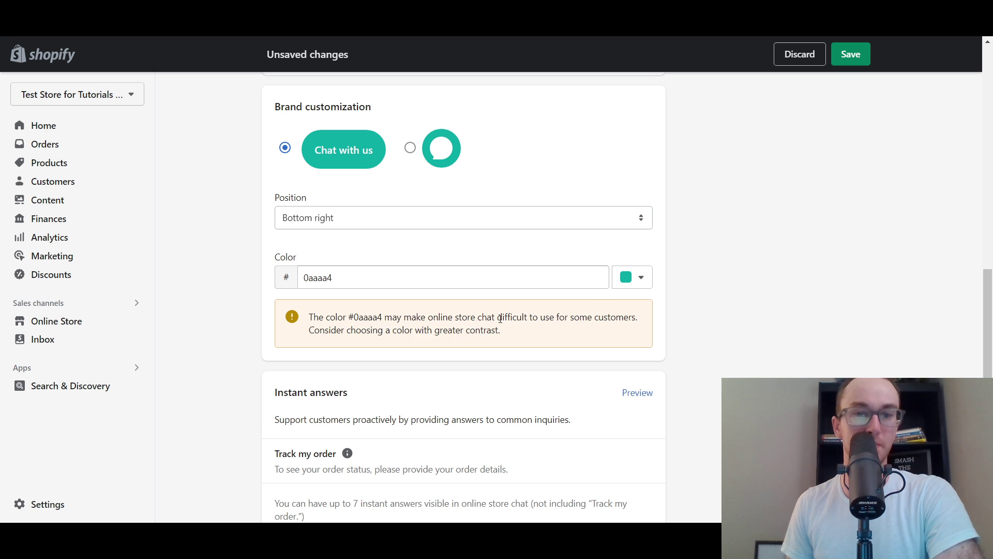
pyautogui.moveTo(500, 318); pyautogui.dragTo(524, 316)
pyautogui.click(569, 339)
pyautogui.click(588, 327)
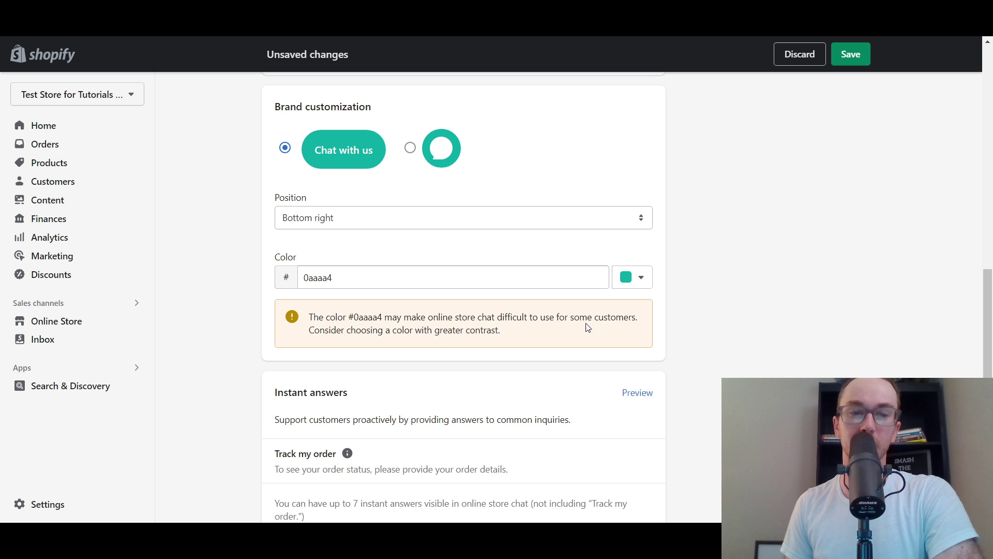
# - Change the chat brand color to the muted teal 488184
pyautogui.click(641, 278)
pyautogui.moveTo(641, 352)
pyautogui.mouseDown()
pyautogui.moveTo(627, 332)
pyautogui.moveTo(681, 340)
pyautogui.moveTo(686, 409)
pyautogui.moveTo(679, 396)
pyautogui.mouseUp()
pyautogui.moveTo(688, 443)
pyautogui.moveTo(653, 360); pyautogui.dragTo(689, 368)
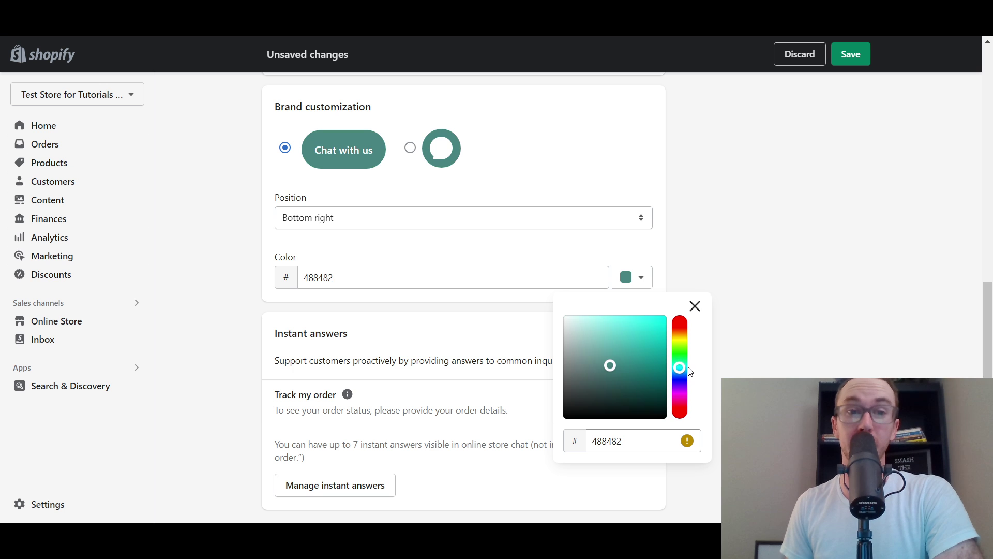
pyautogui.click(726, 249)
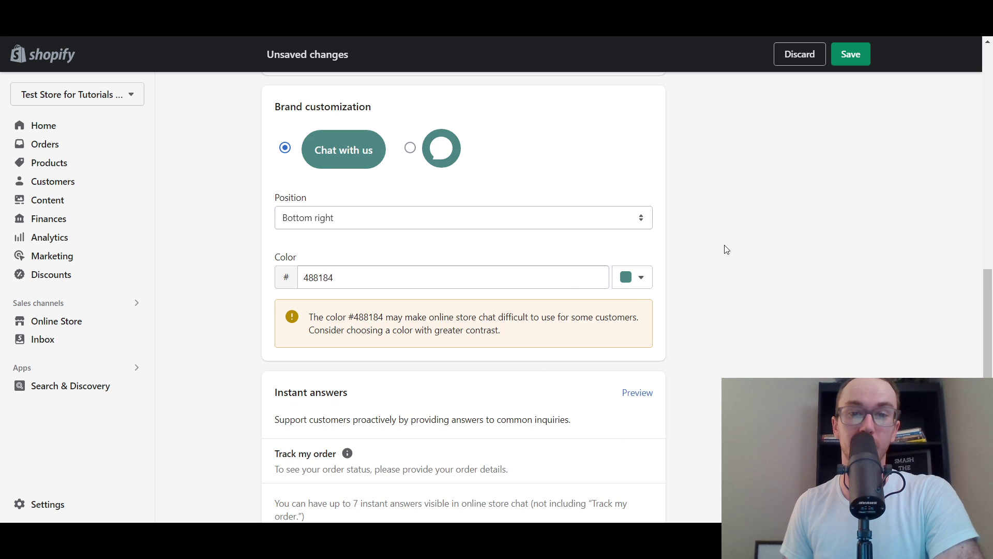
# - Set the chat brand color to the dark teal 1c6e72 and save the chat settings
pyautogui.click(636, 283)
pyautogui.moveTo(620, 399); pyautogui.dragTo(644, 378)
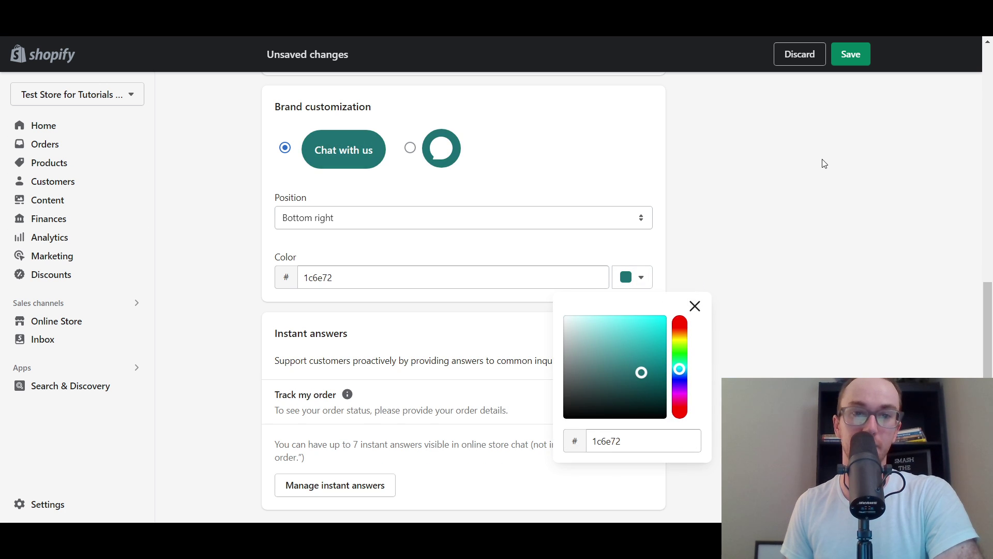
pyautogui.click(792, 212)
pyautogui.scroll(1, 756, 300)
pyautogui.scroll(2, 756, 300)
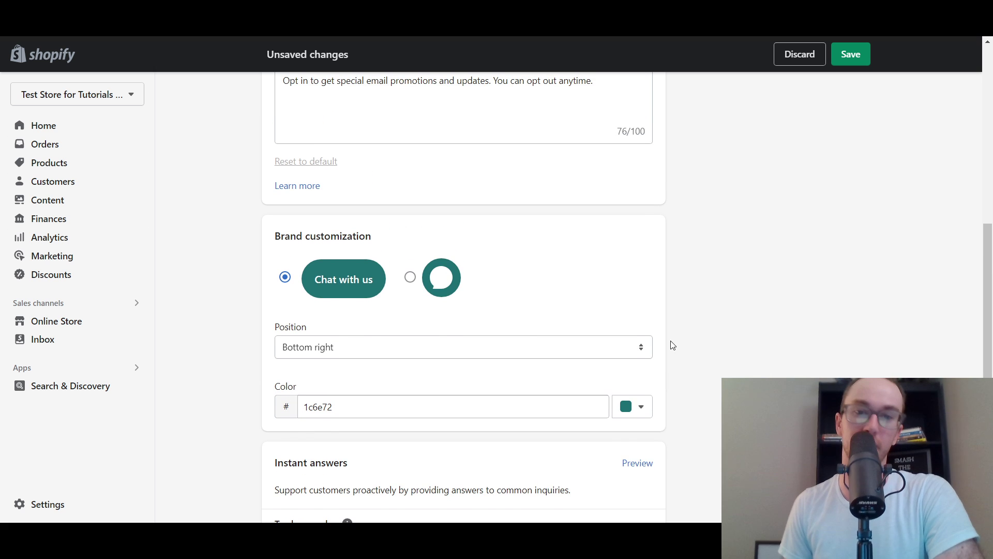
pyautogui.scroll(2, 416, 272)
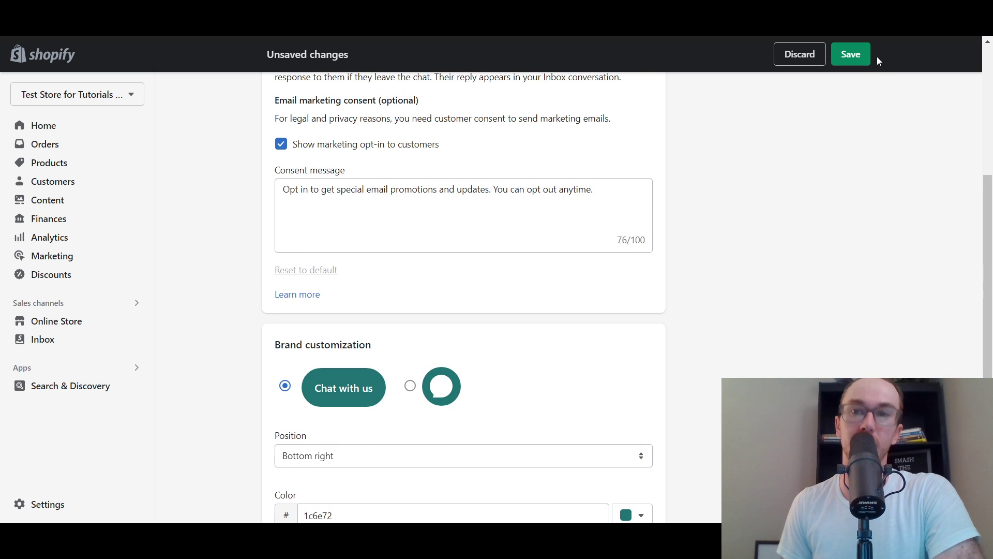
pyautogui.click(851, 55)
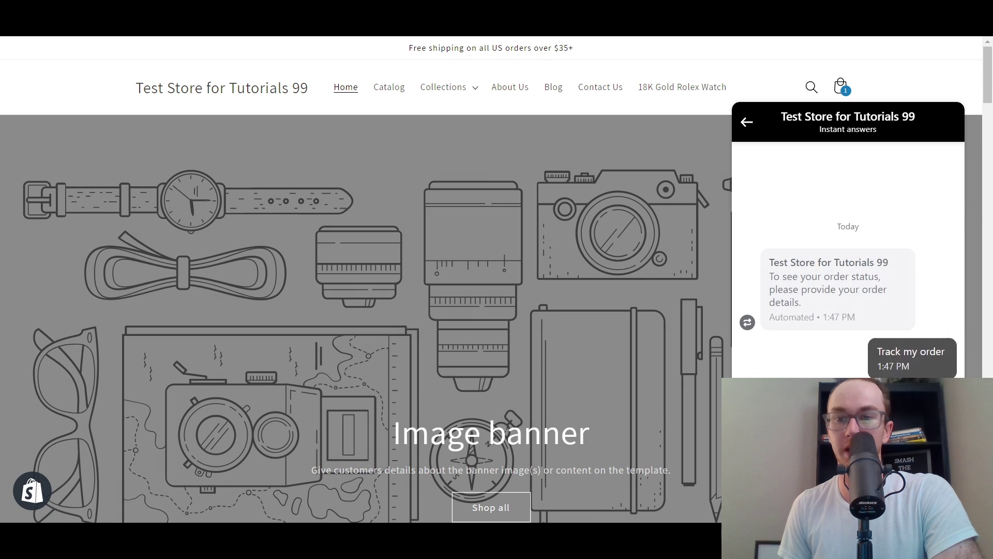
# - View the chat on the online store to check its new color, including its welcome screen, and close the chat window
pyautogui.press('Escape')
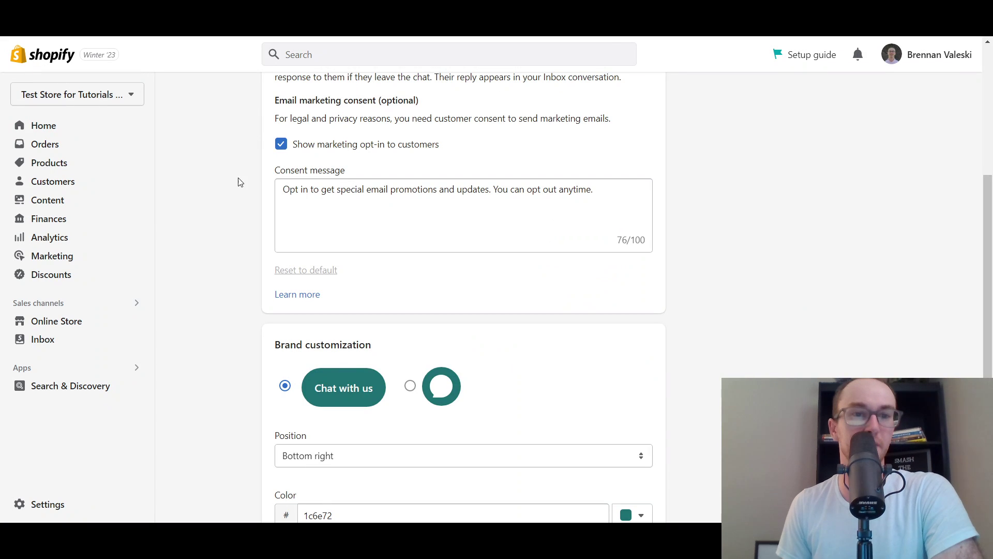
pyautogui.scroll(-1, 231, 233)
pyautogui.scroll(3, 222, 274)
pyautogui.scroll(4, 221, 284)
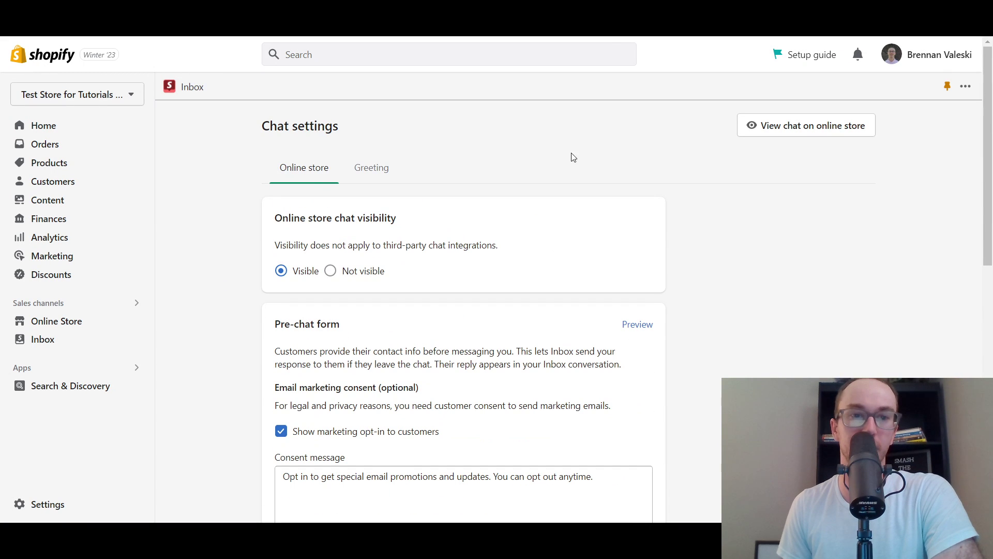
pyautogui.click(765, 125)
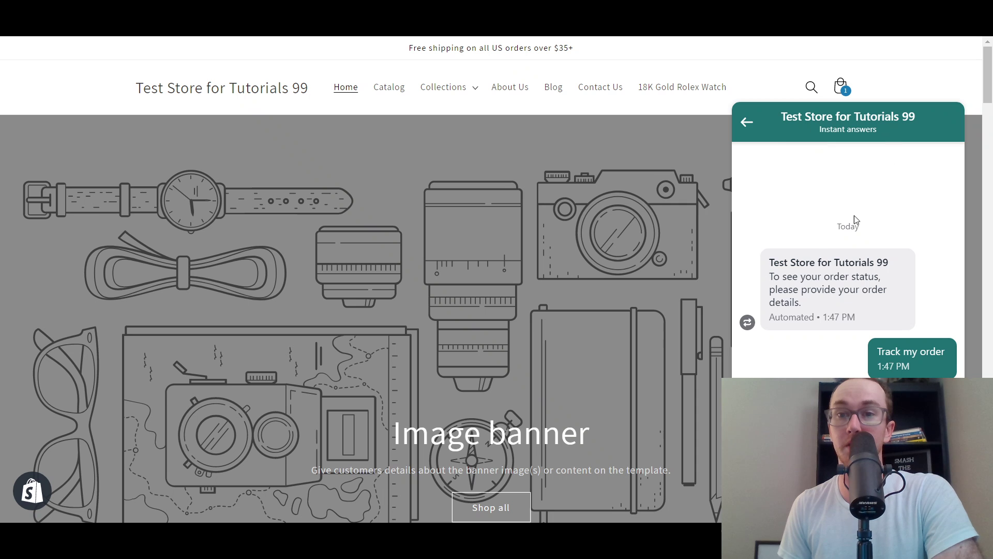
pyautogui.scroll(-9, 641, 240)
pyautogui.scroll(9, 660, 238)
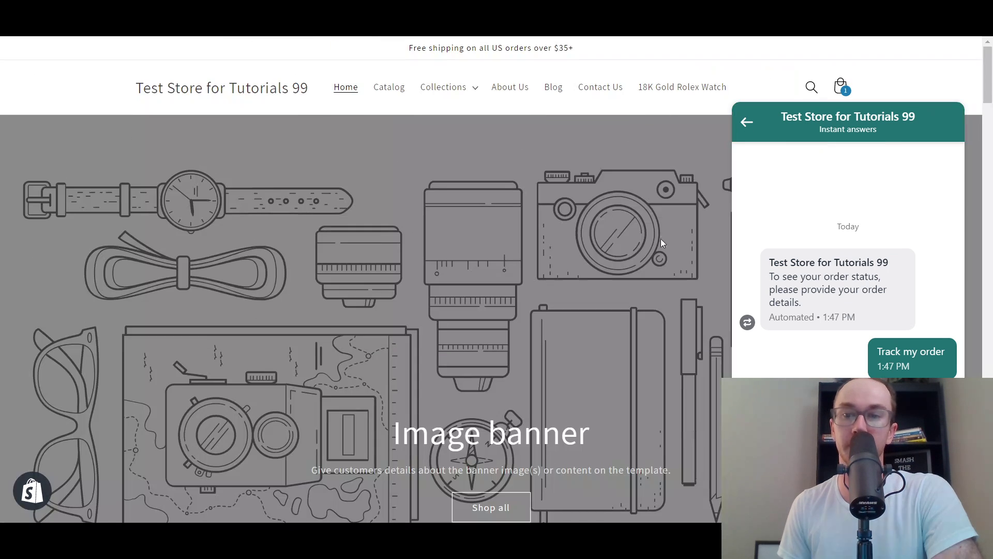
pyautogui.click(746, 122)
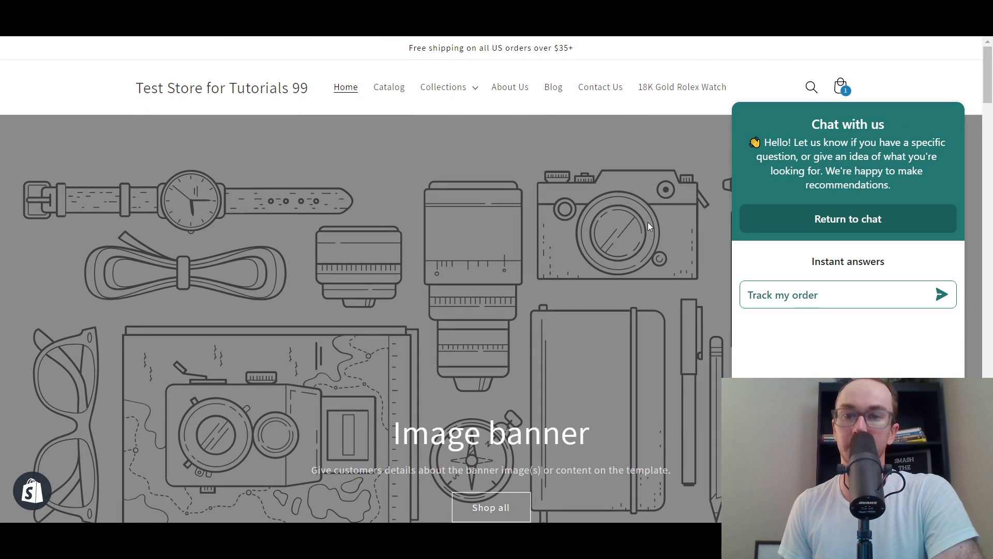
pyautogui.press('Escape')
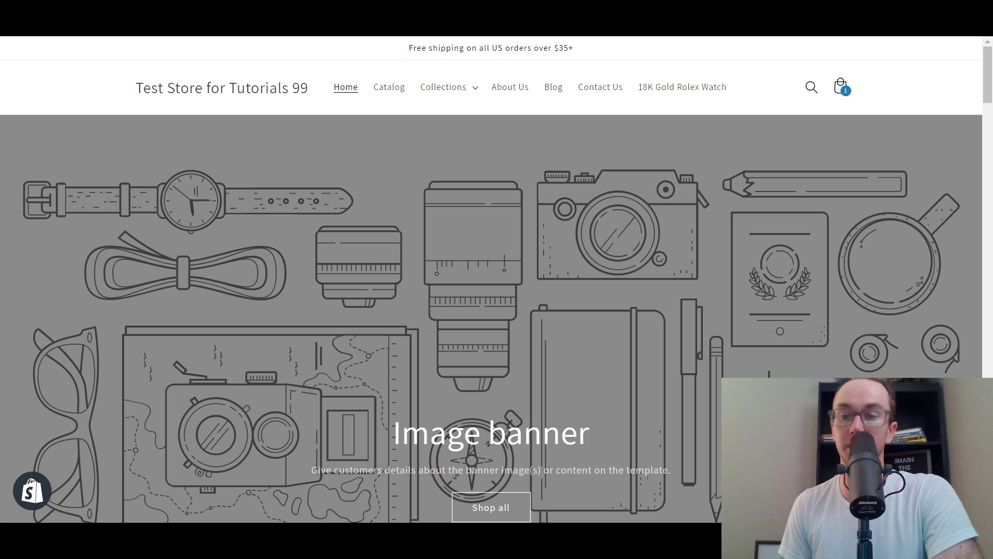
# - Return to the Chat settings page in the Shopify admin and open the management page for instant answers
pyautogui.hotkey('ctrl', 'Tab')
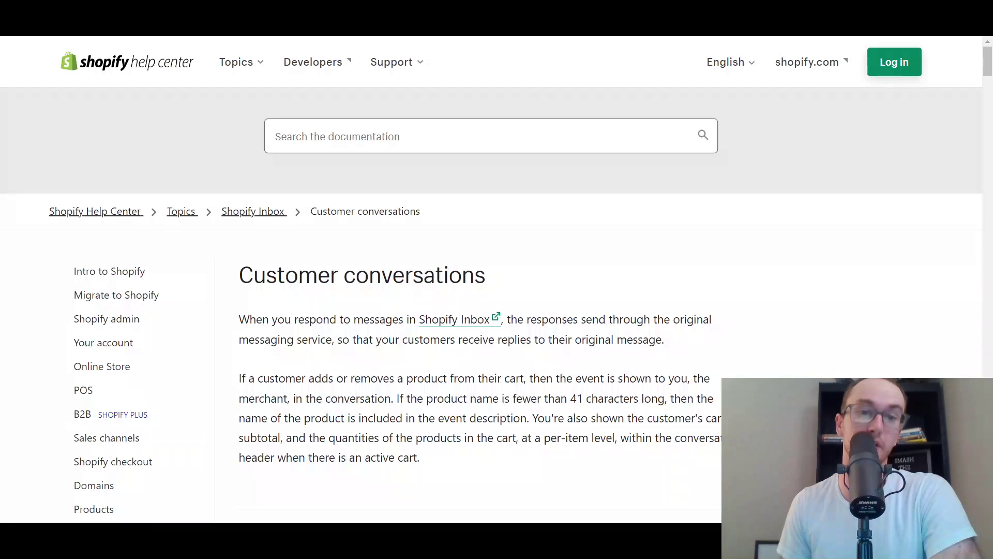
pyautogui.hotkey('ctrl', 'Tab')
pyautogui.hotkey('ctrl', 'Tab')
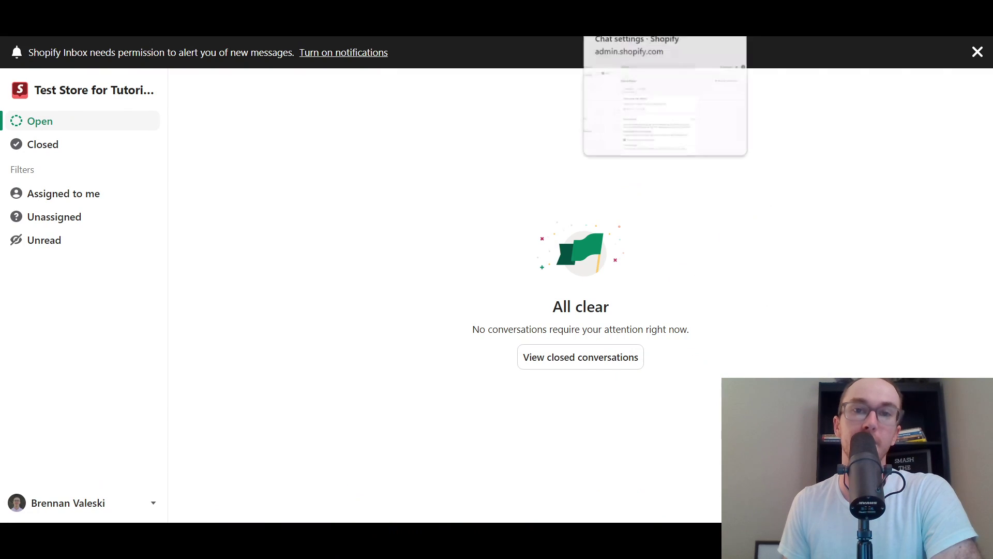
pyautogui.click(636, 21)
pyautogui.scroll(-10, 673, 262)
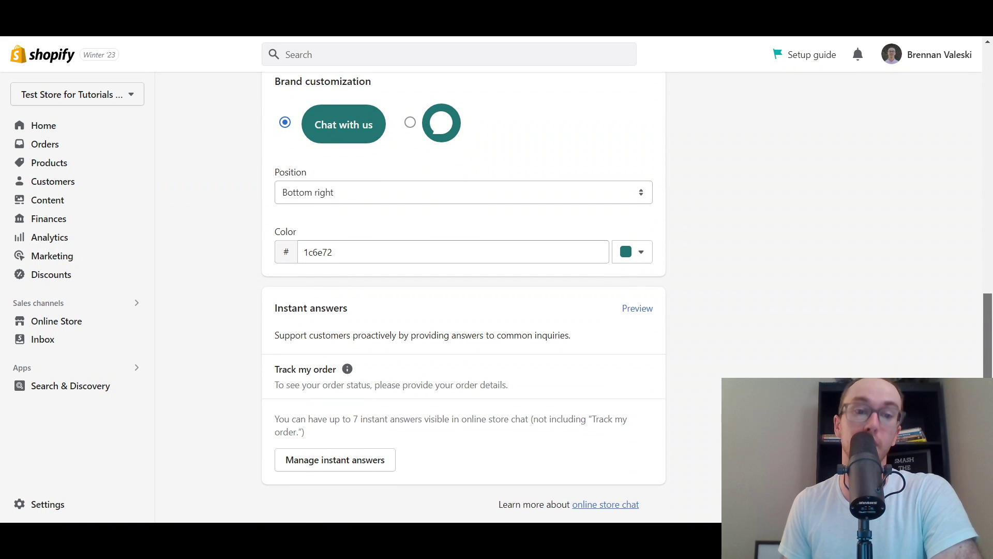
pyautogui.scroll(8, 480, 442)
pyautogui.scroll(-8, 477, 441)
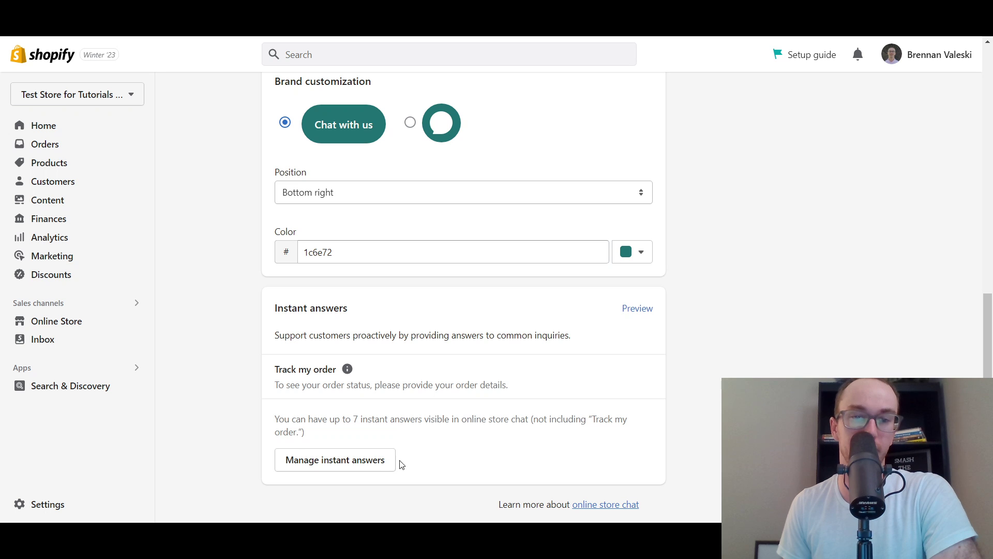
pyautogui.click(381, 460)
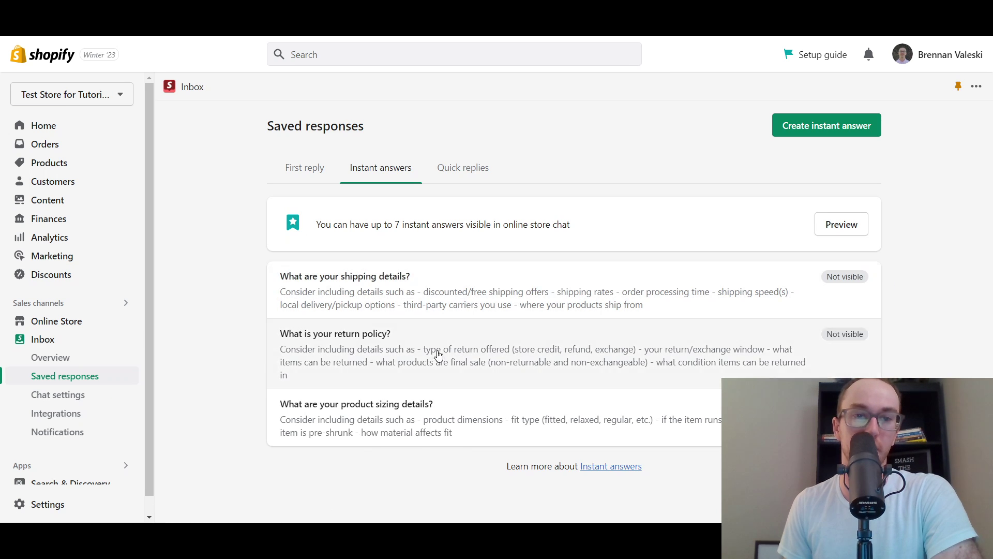
# - Open the quick replies in the saved responses and read the description of what they are for
pyautogui.click(470, 166)
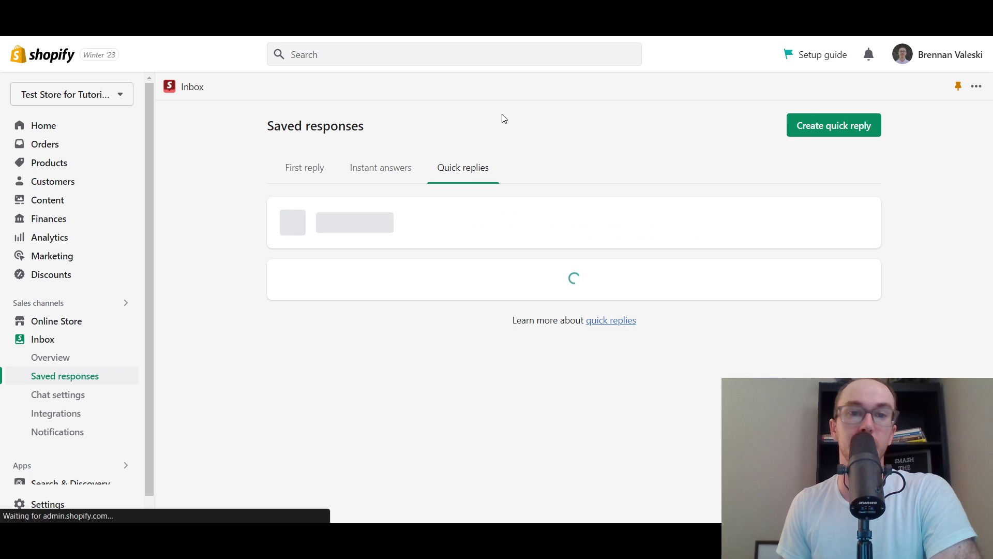
pyautogui.moveTo(352, 224); pyautogui.dragTo(568, 231)
pyautogui.click(590, 234)
pyautogui.click(569, 229)
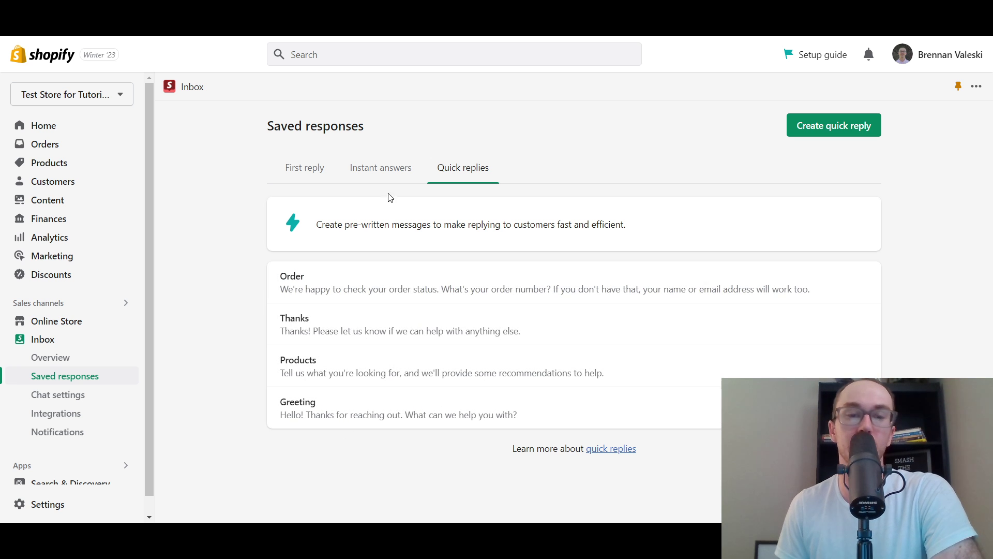
# - Look at the blank form for creating a quick reply and go back to the quick replies list
pyautogui.click(845, 133)
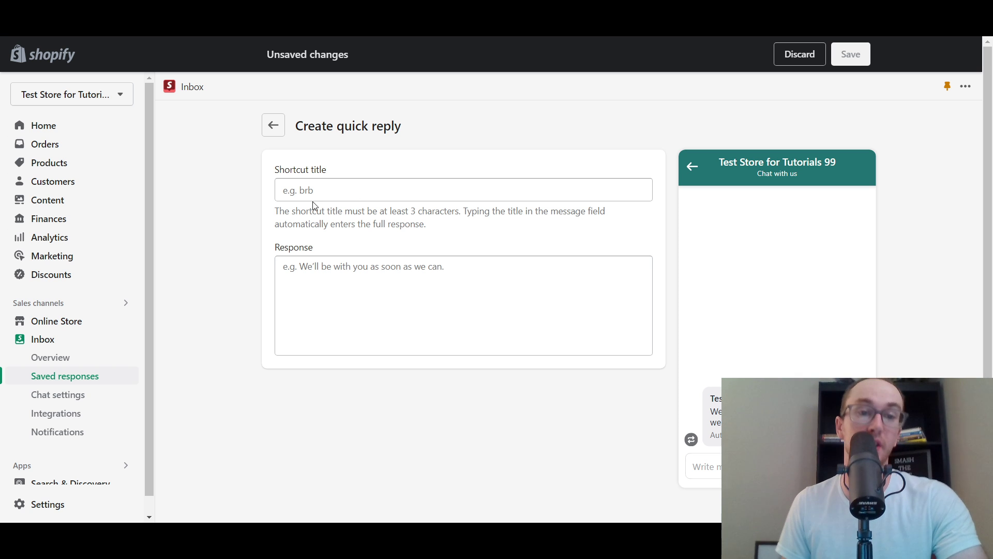
pyautogui.click(274, 132)
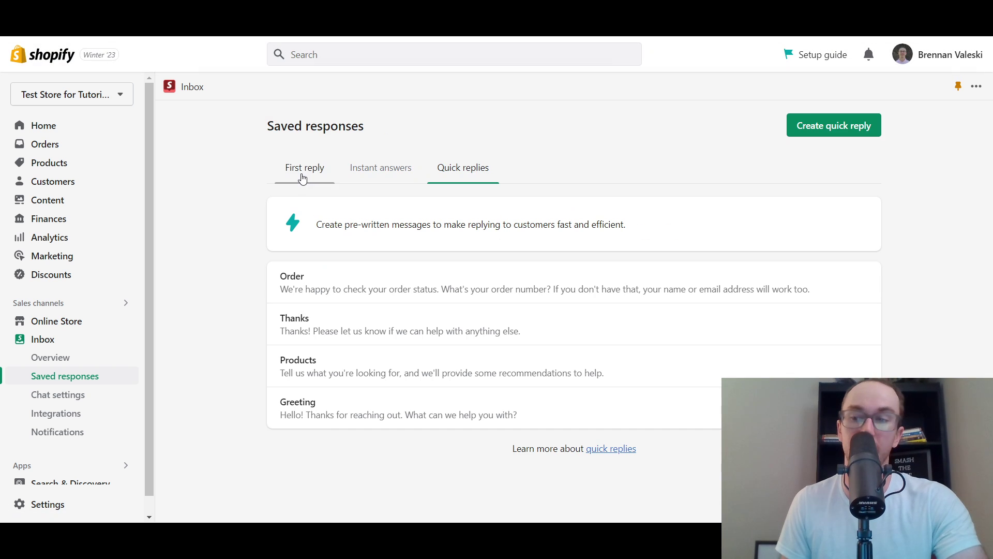
pyautogui.click(443, 168)
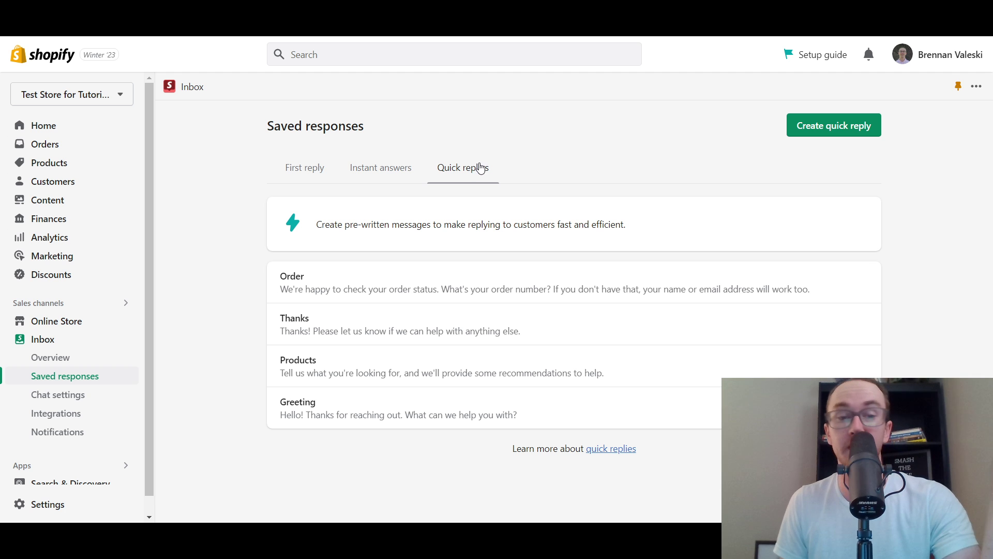
# - Review the instant answers list and the first reply schedule with its automated messages
pyautogui.click(390, 169)
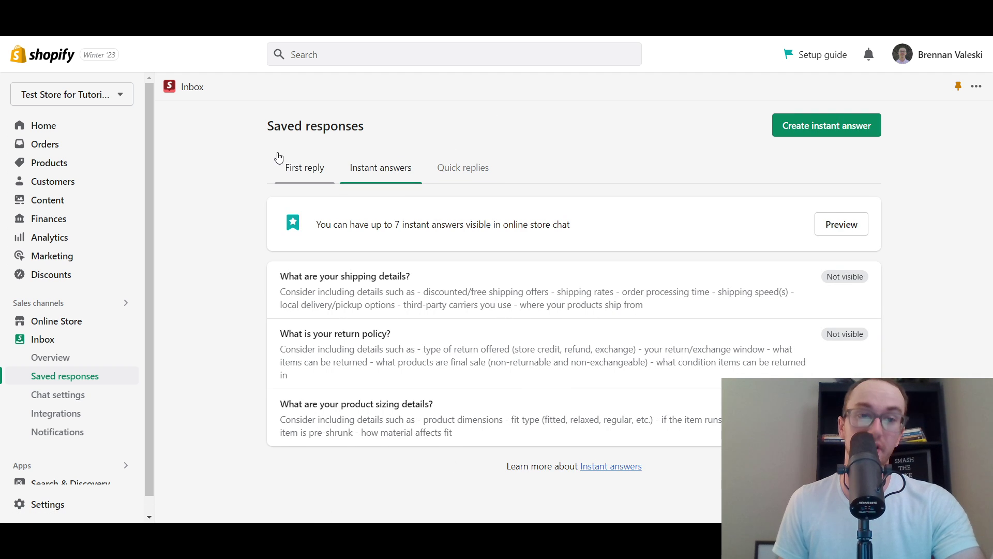
pyautogui.click(300, 167)
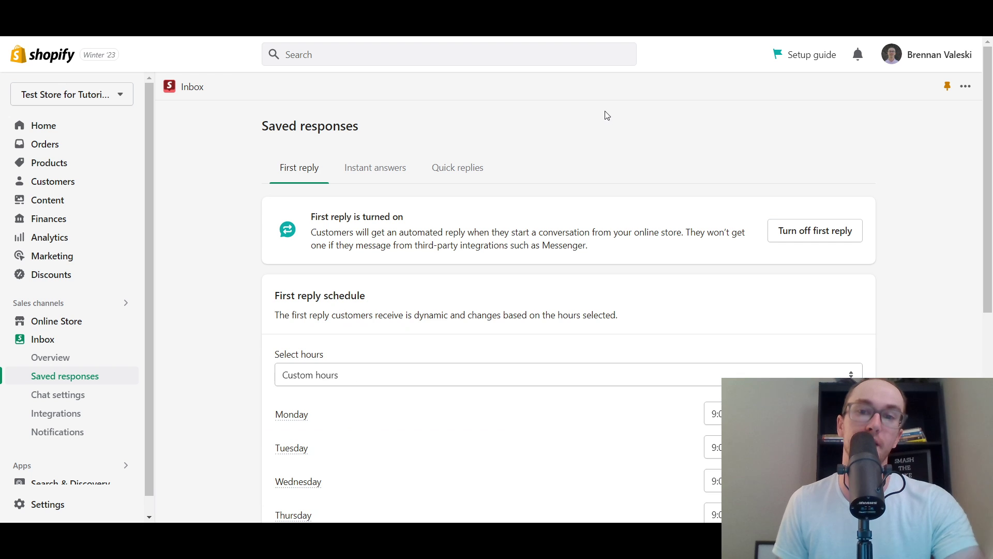
pyautogui.scroll(-7, 473, 236)
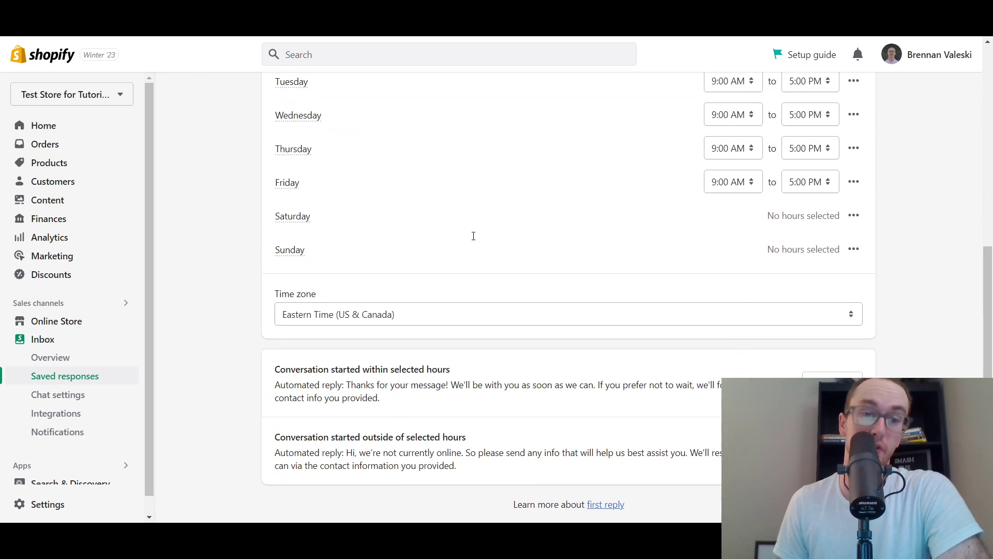
pyautogui.scroll(7, 351, 381)
# - Go to the Inbox chat settings and review the brand customization and instant answers sections
pyautogui.click(93, 394)
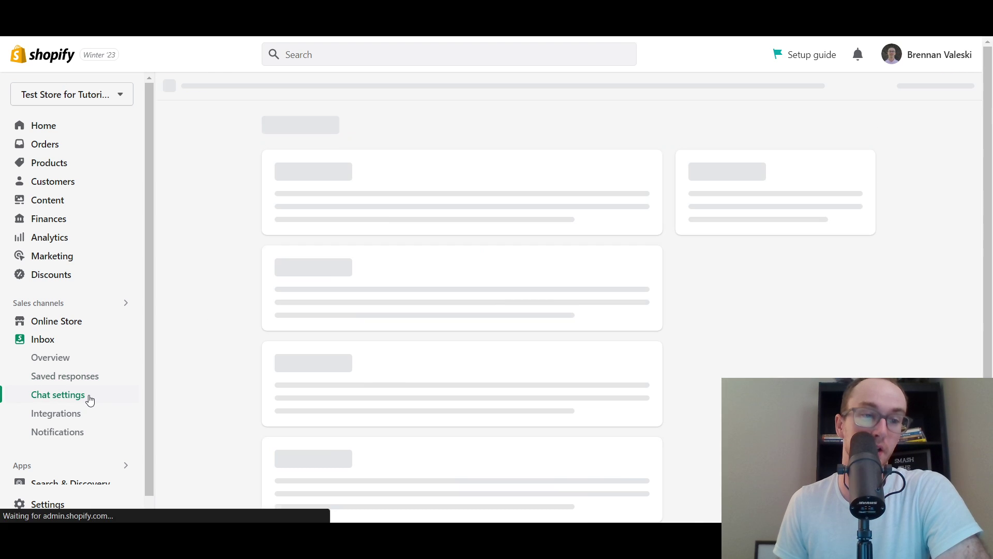
pyautogui.scroll(-6, 208, 345)
pyautogui.scroll(-4, 207, 344)
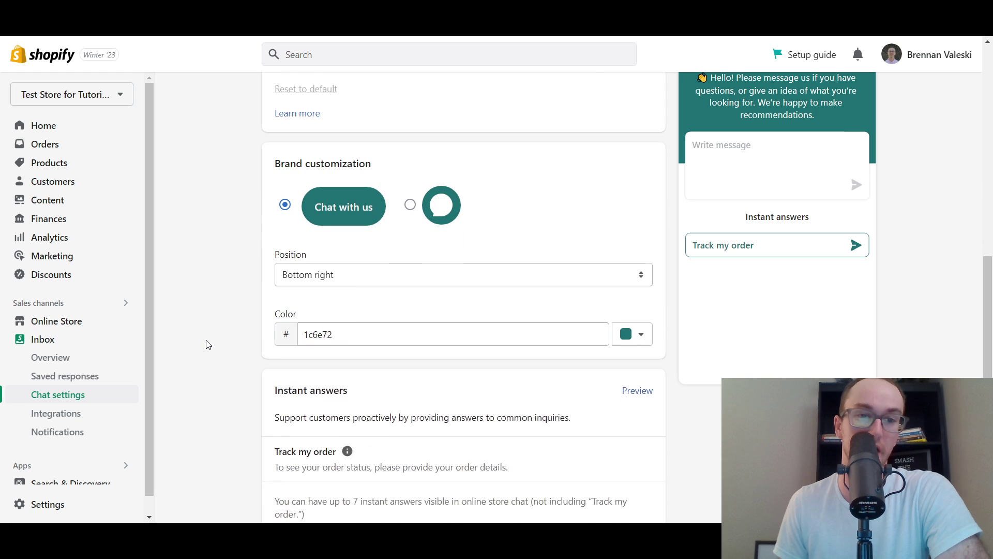
pyautogui.scroll(-1, 254, 310)
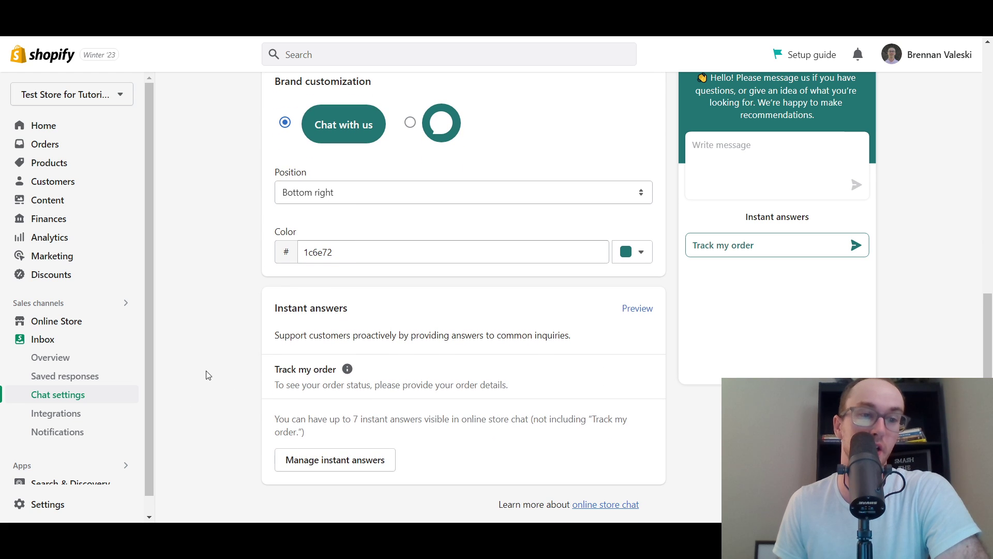
# - Review the available Inbox integrations and the notification types and triggers
pyautogui.click(56, 413)
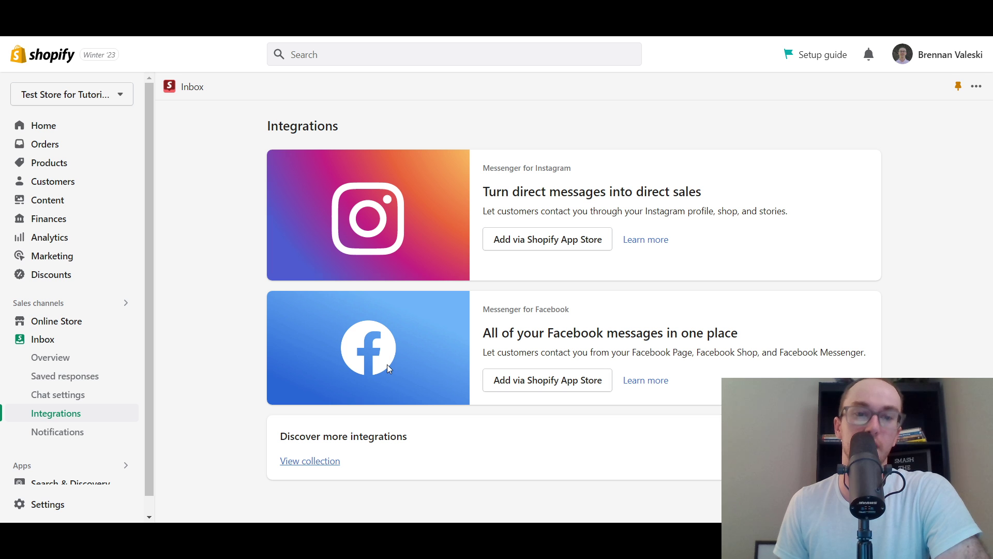
pyautogui.click(41, 431)
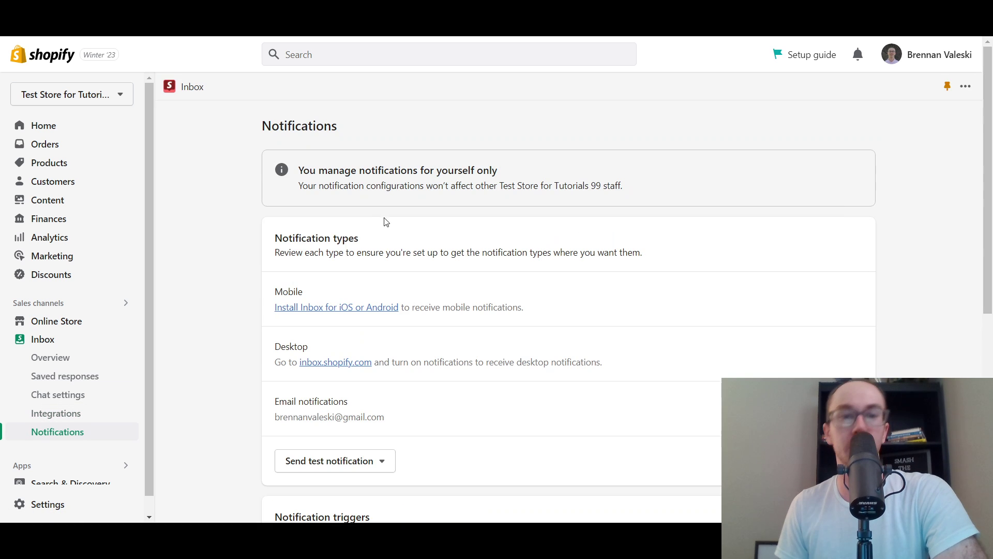
pyautogui.scroll(-4, 233, 290)
pyautogui.scroll(1, 942, 180)
pyautogui.moveTo(987, 226); pyautogui.dragTo(991, 175)
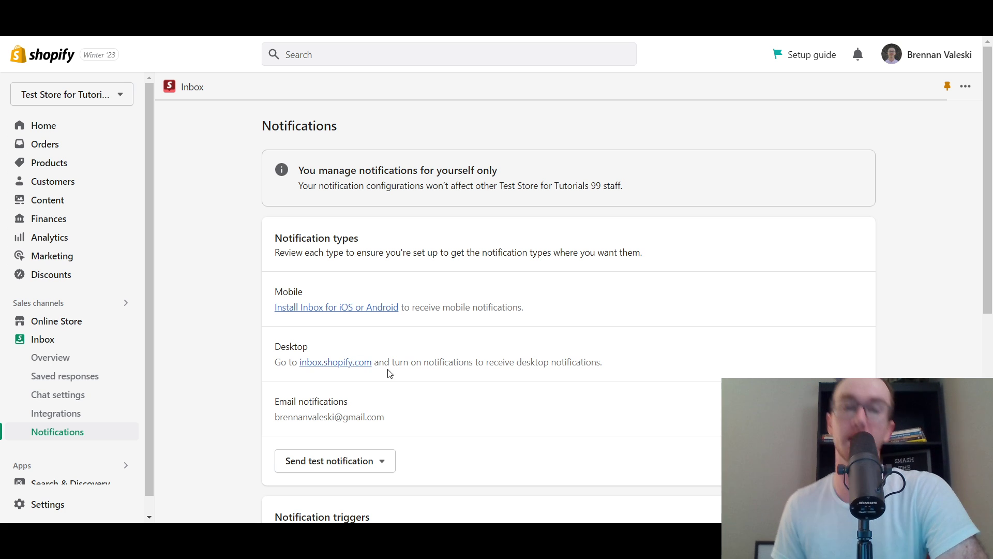
# - Go to inbox.shopify.com and examine the shop visitor's closed "Track my order" conversation and profile details
pyautogui.click(335, 362)
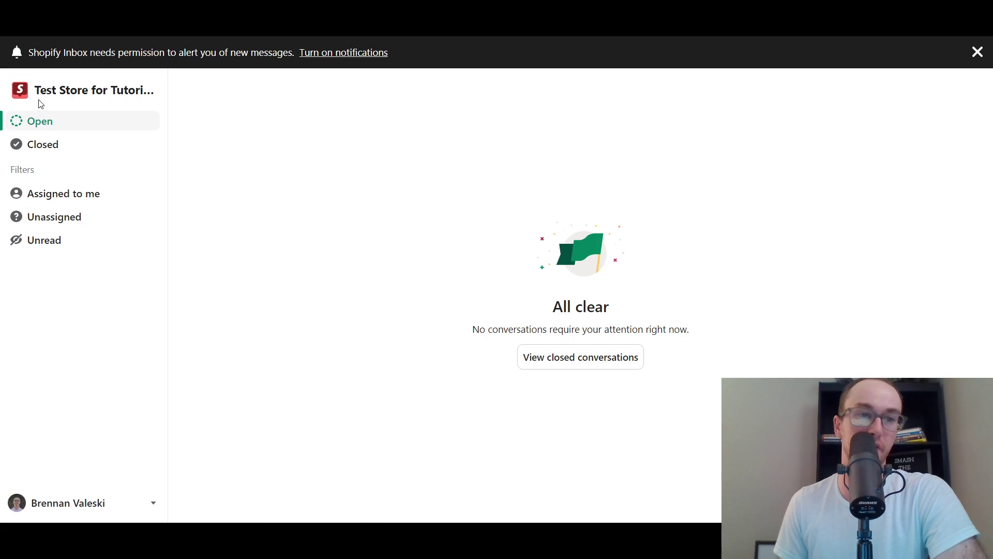
pyautogui.click(41, 143)
pyautogui.click(44, 123)
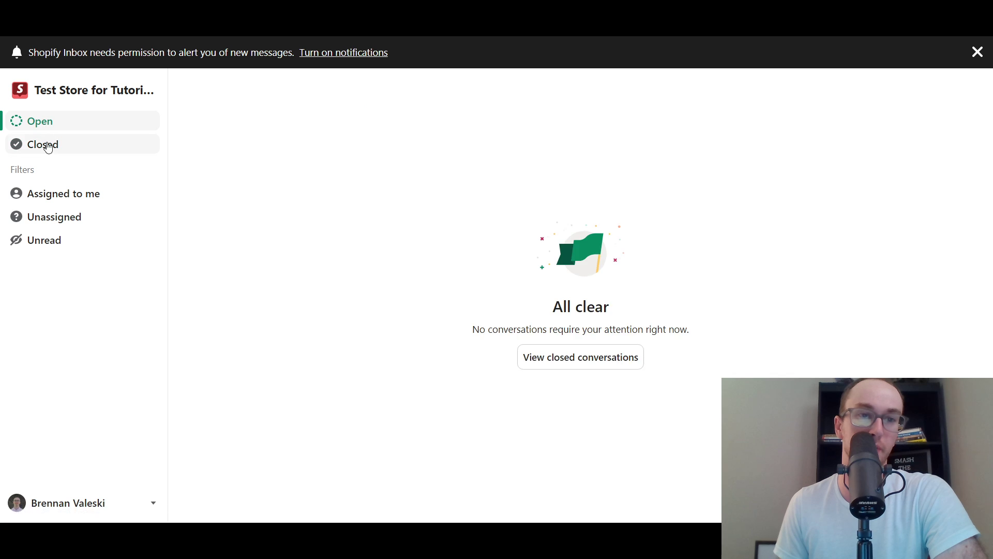
pyautogui.click(45, 142)
pyautogui.click(288, 113)
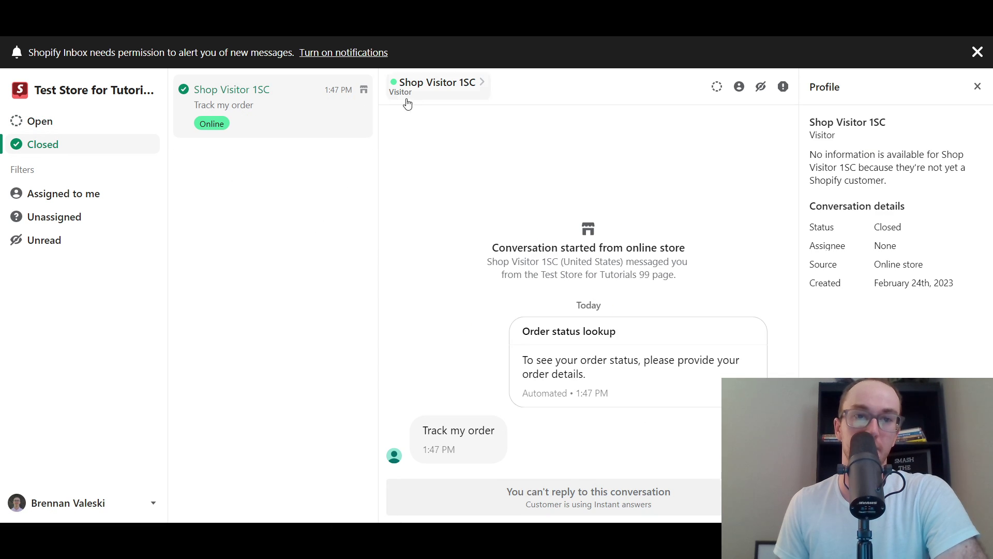
pyautogui.moveTo(897, 123); pyautogui.dragTo(837, 123)
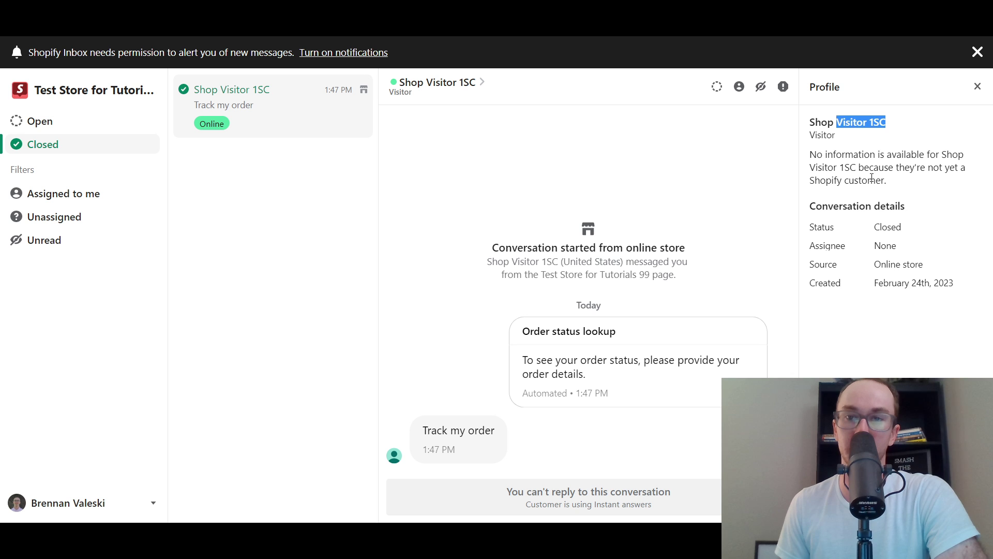
# - Inspect the staff assignment dialog and the available conversation actions for the closed "Track my order" chat without changing anything
pyautogui.click(848, 134)
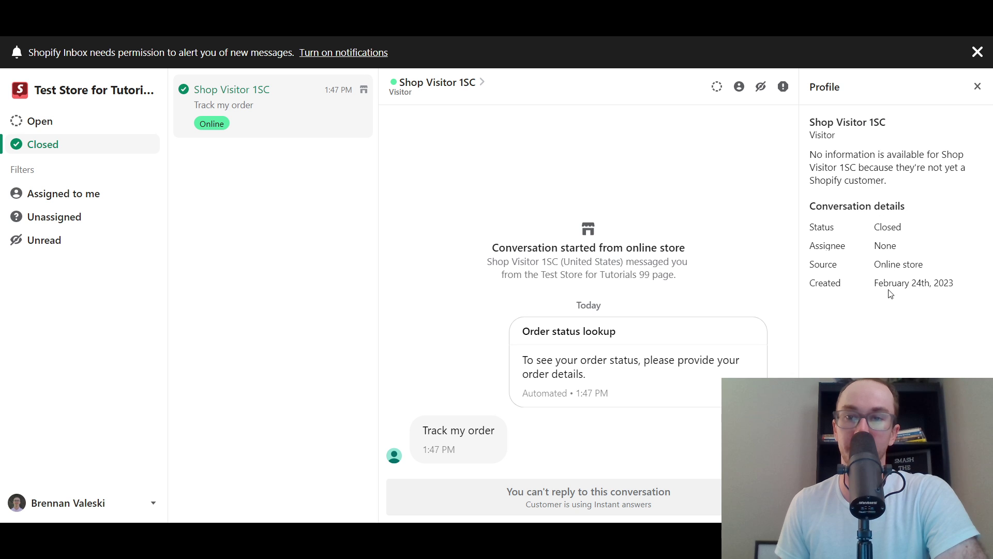
pyautogui.click(738, 87)
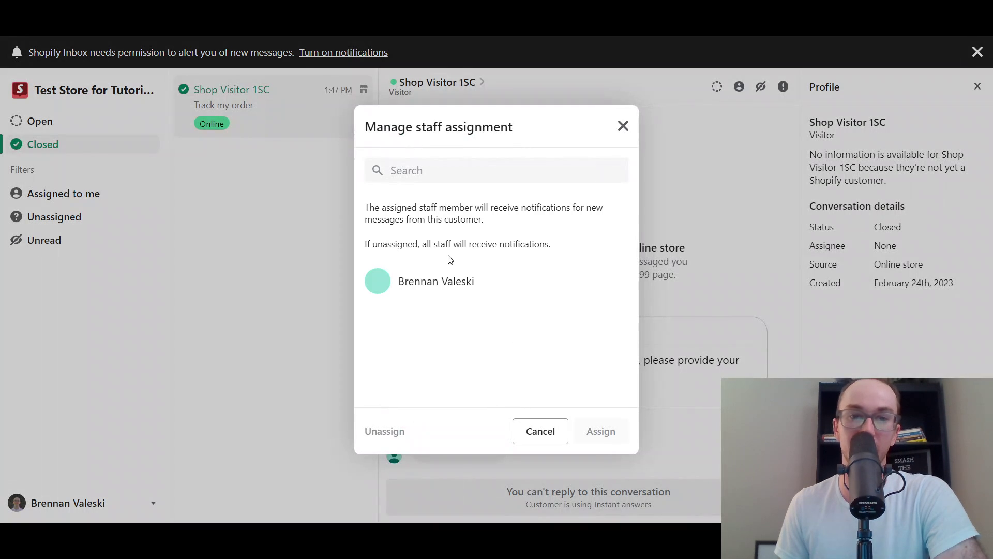
pyautogui.click(623, 128)
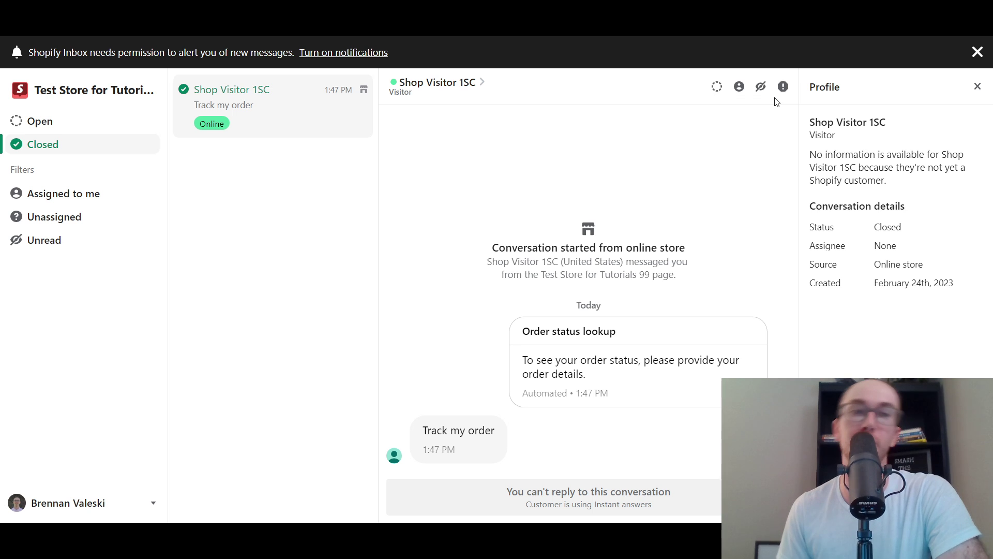
pyautogui.moveTo(295, 131)
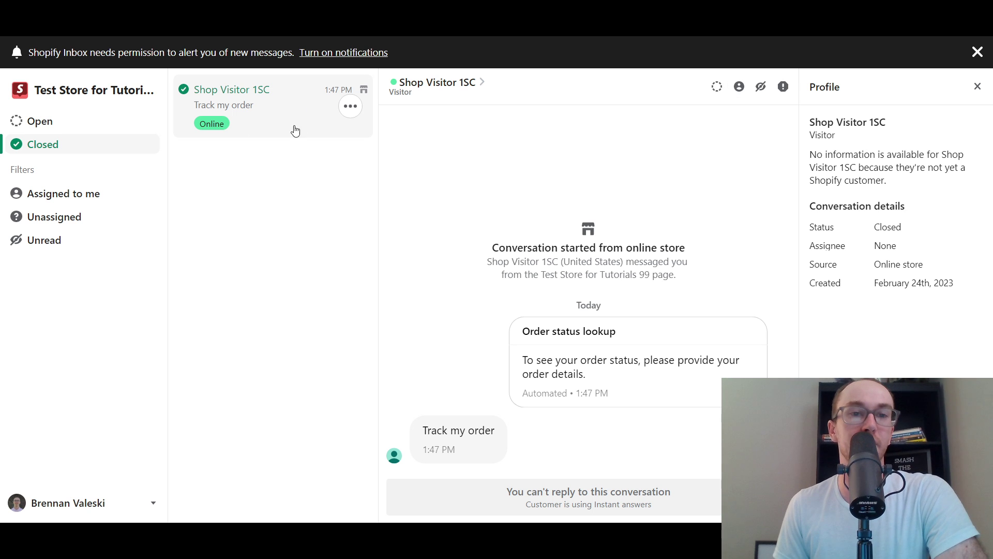
pyautogui.click(350, 106)
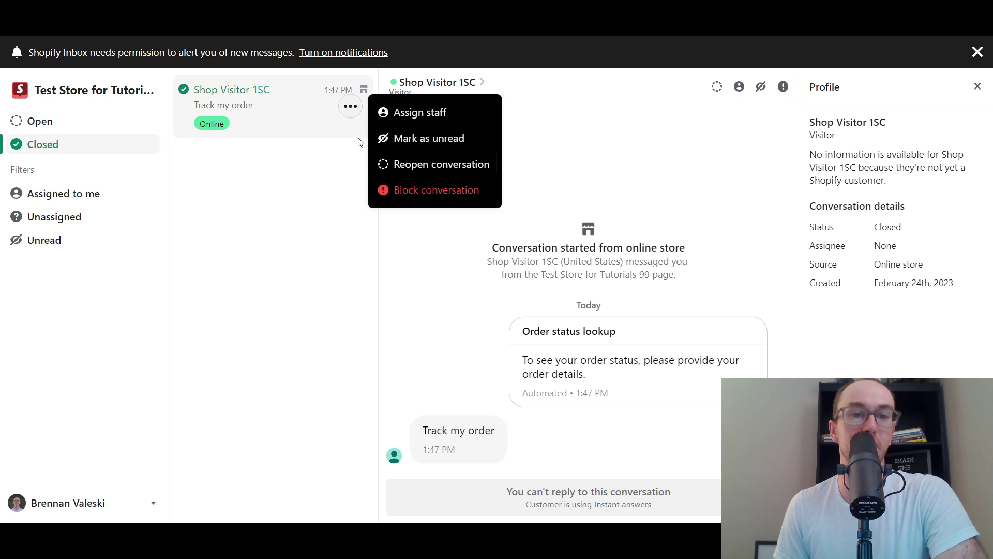
pyautogui.click(264, 194)
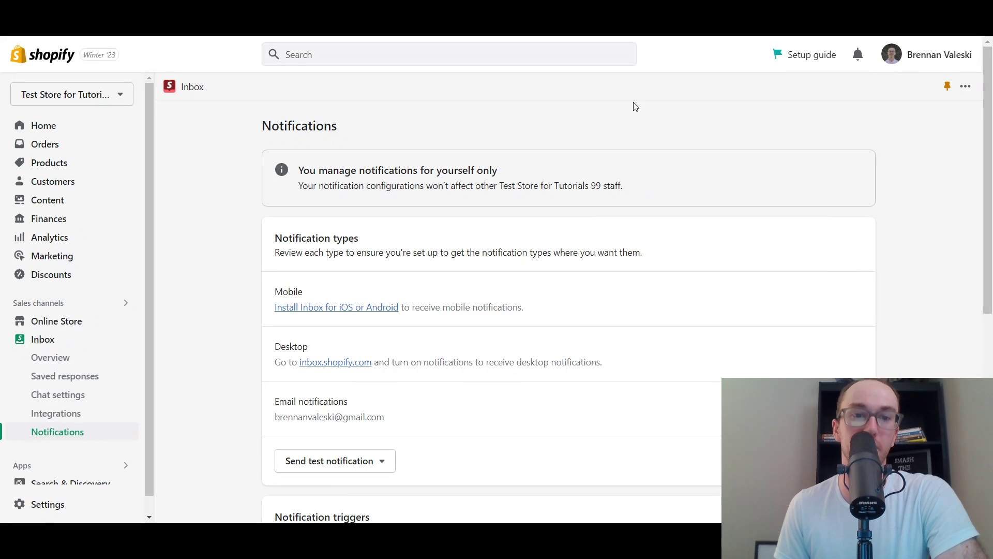
# - Switch back to the Shopify admin and review the Inbox notification types and triggers again
pyautogui.scroll(-3, 418, 334)
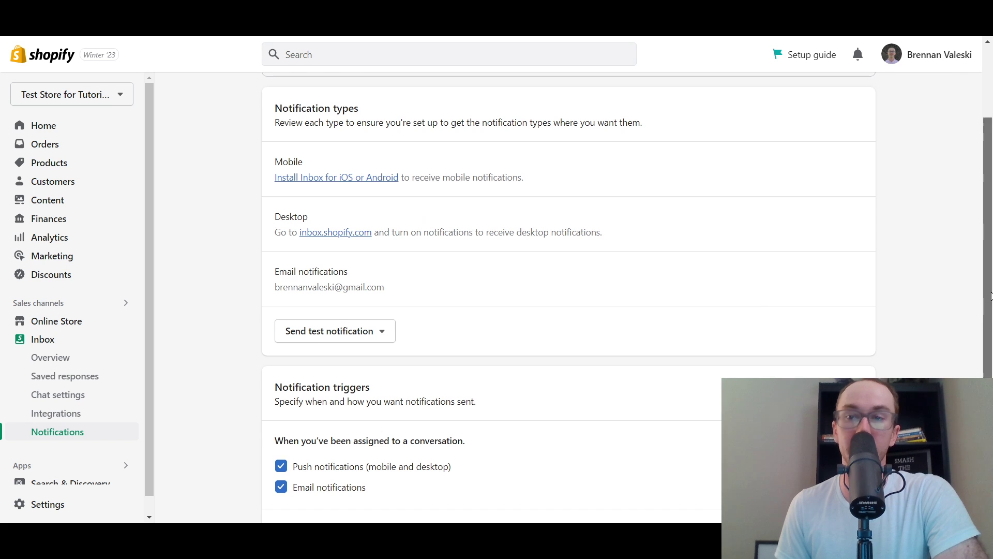
pyautogui.moveTo(986, 290); pyautogui.dragTo(985, 418)
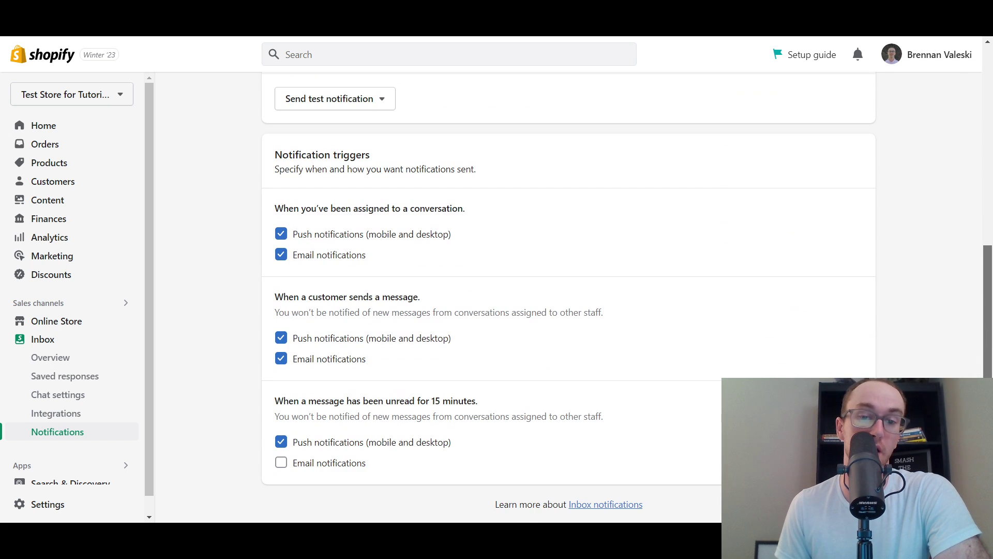
pyautogui.scroll(7, 960, 354)
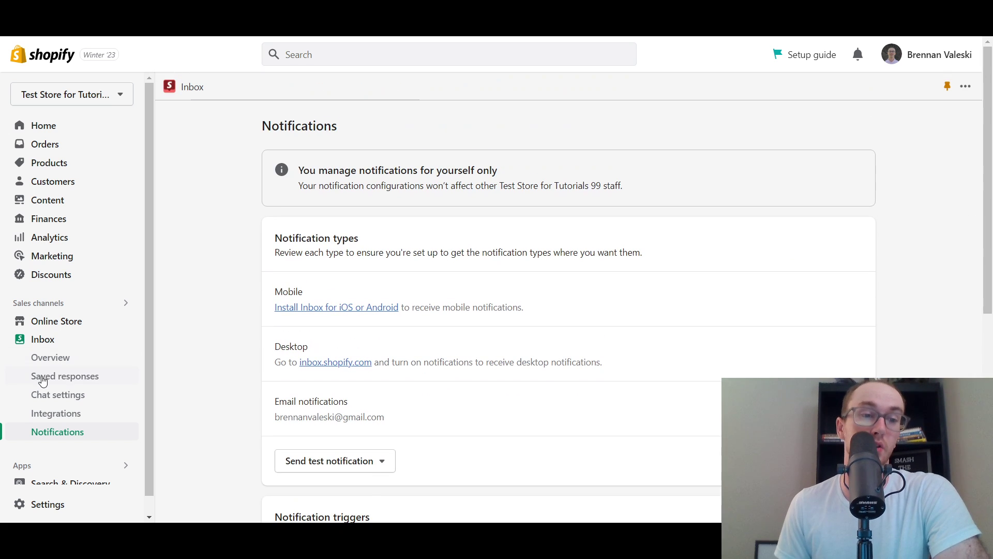
# - Go to the Inbox overview and review its conversation statistics, chat setup options and messaging platform integrations
pyautogui.click(46, 344)
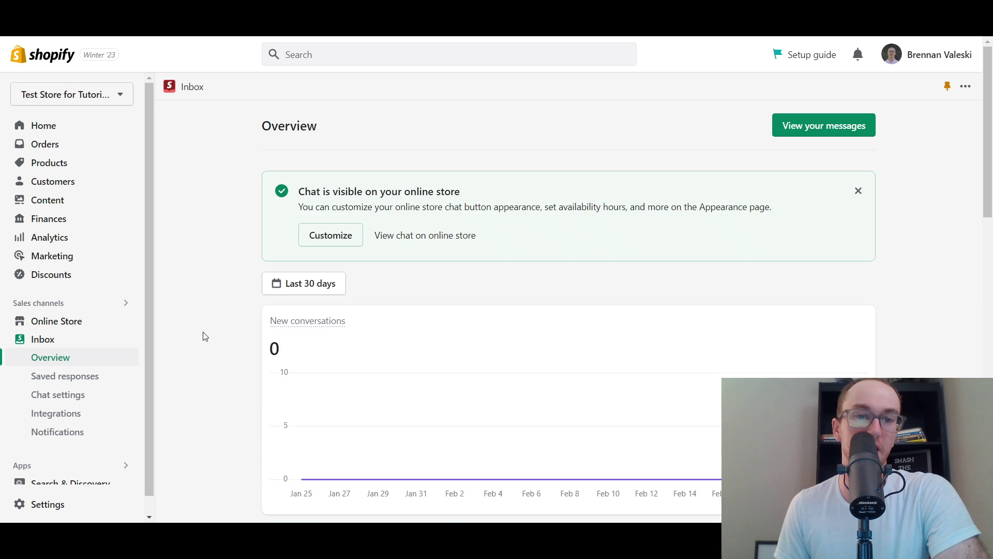
pyautogui.scroll(-15, 217, 338)
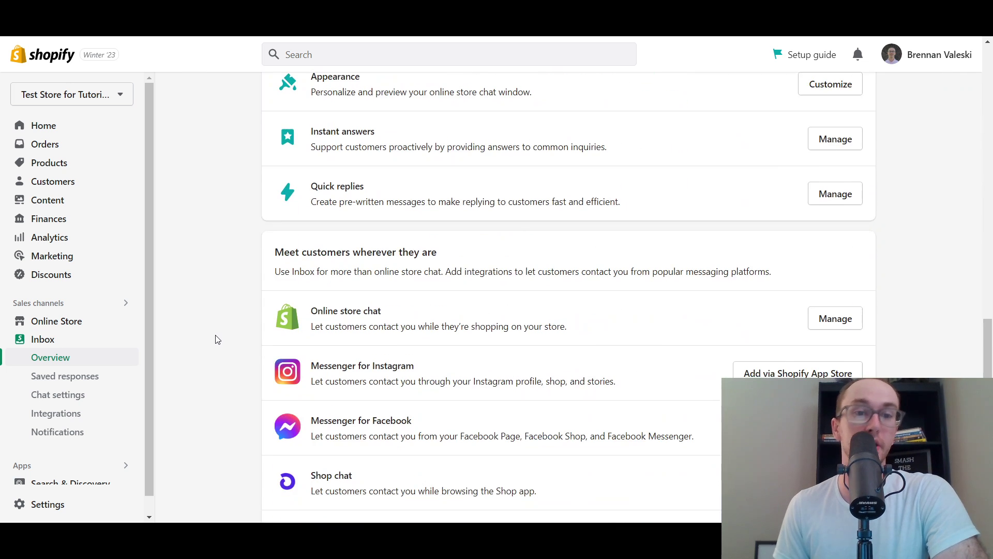
pyautogui.scroll(15, 217, 339)
pyautogui.scroll(-4, 216, 338)
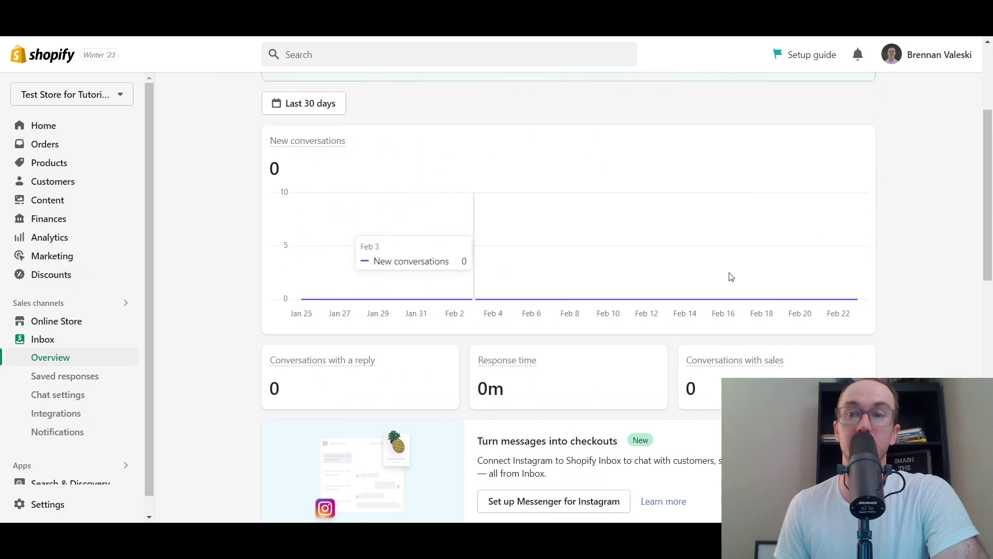
pyautogui.scroll(-3, 992, 201)
pyautogui.scroll(10, 992, 201)
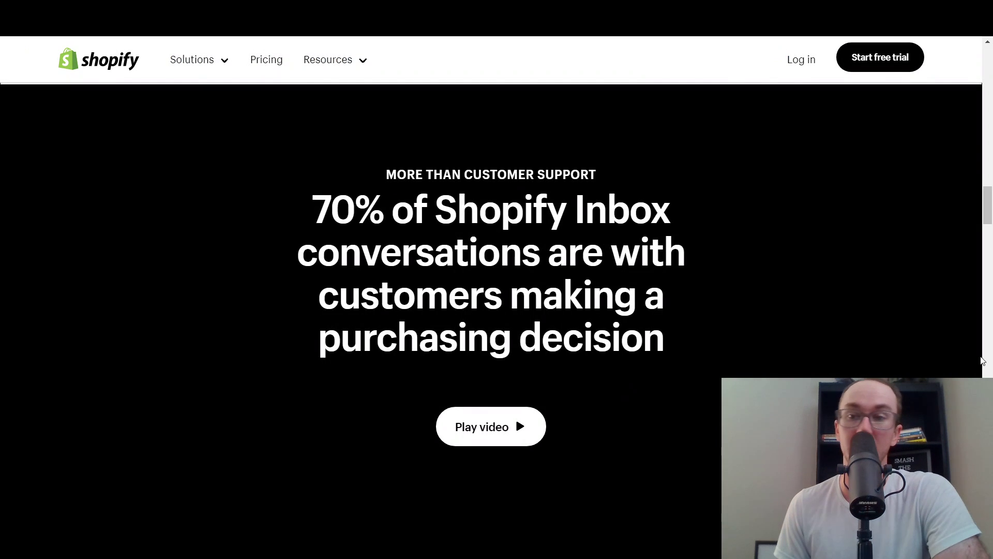
# - Look over the Shopify Inbox product page and the sample conversation with customer profile in the Help Center's "Customer conversations" article
pyautogui.scroll(10, 869, 146)
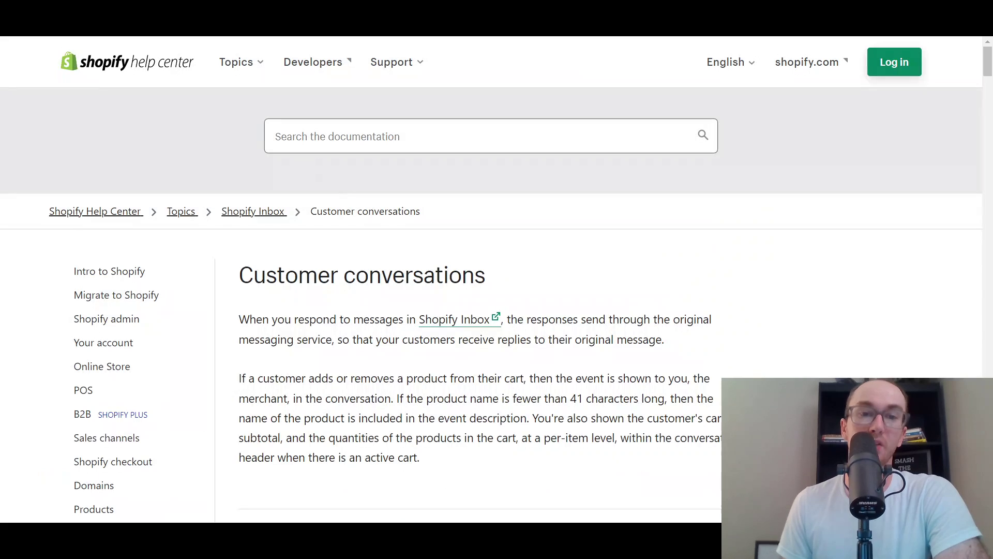
pyautogui.moveTo(987, 64); pyautogui.dragTo(989, 389)
pyautogui.scroll(-2, 827, 341)
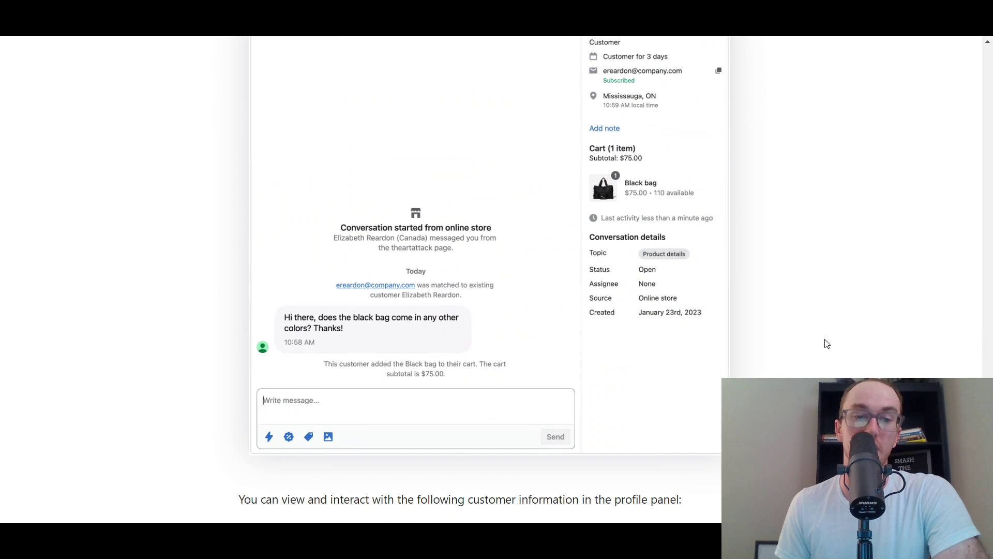
pyautogui.scroll(2, 825, 344)
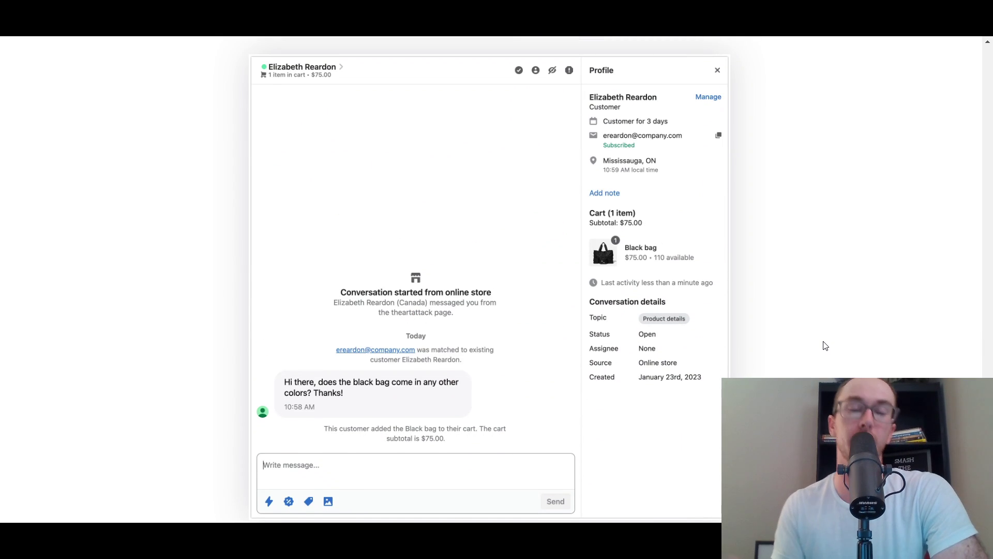